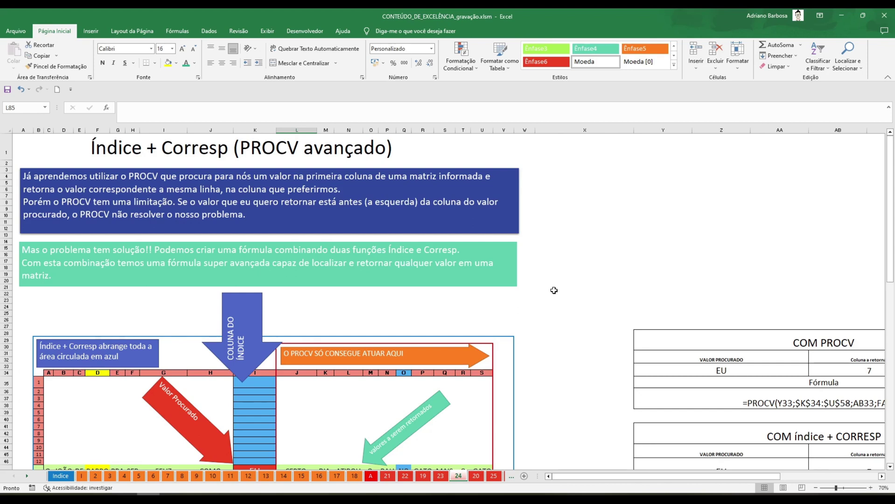
Examine the Índice + Corresp diagram and select its row-number column, starting at B35
scroll(554, 290, down, 2)
scroll(553, 290, down, 1)
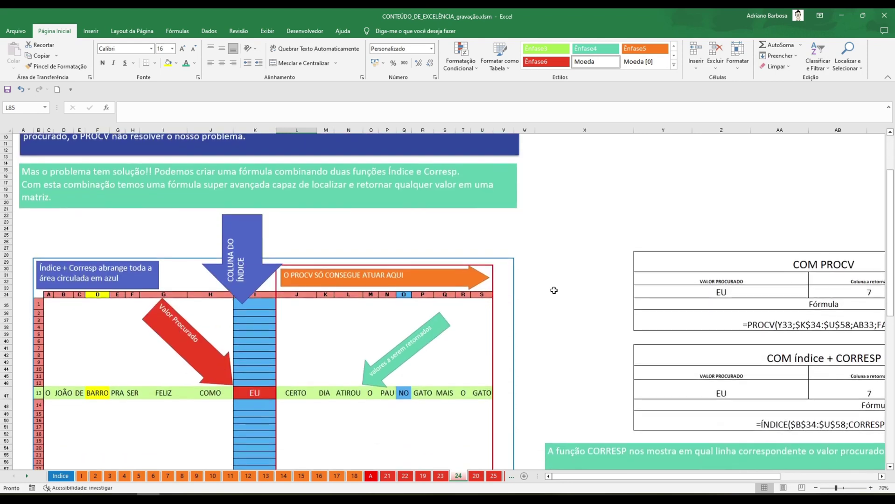
scroll(554, 290, up, 4)
scroll(553, 290, down, 5)
scroll(554, 290, down, 2)
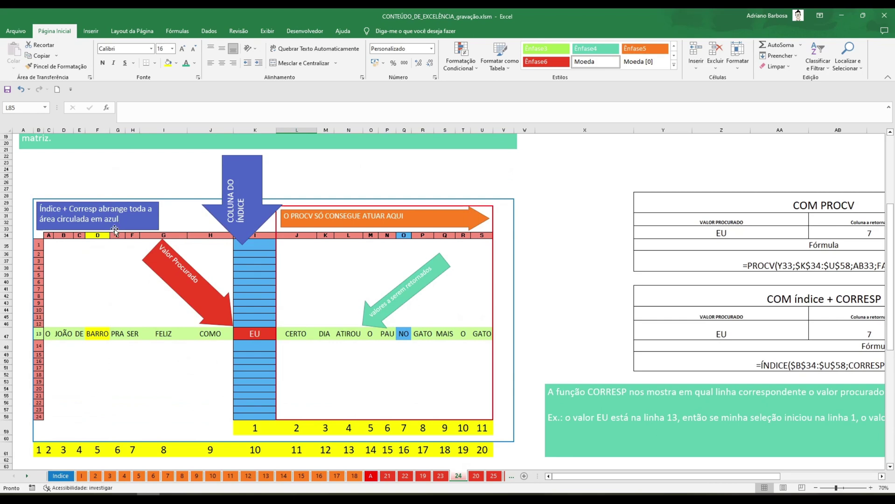
drag(38, 247, 37, 426)
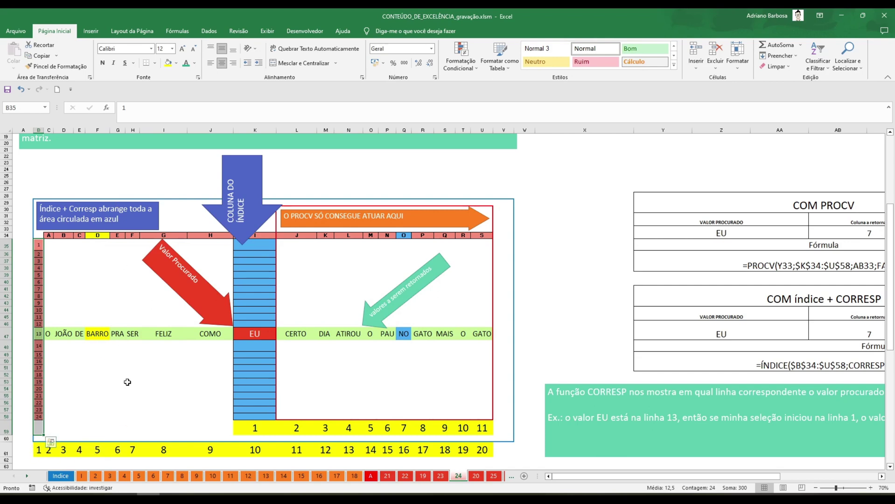
scroll(122, 375, down, 4)
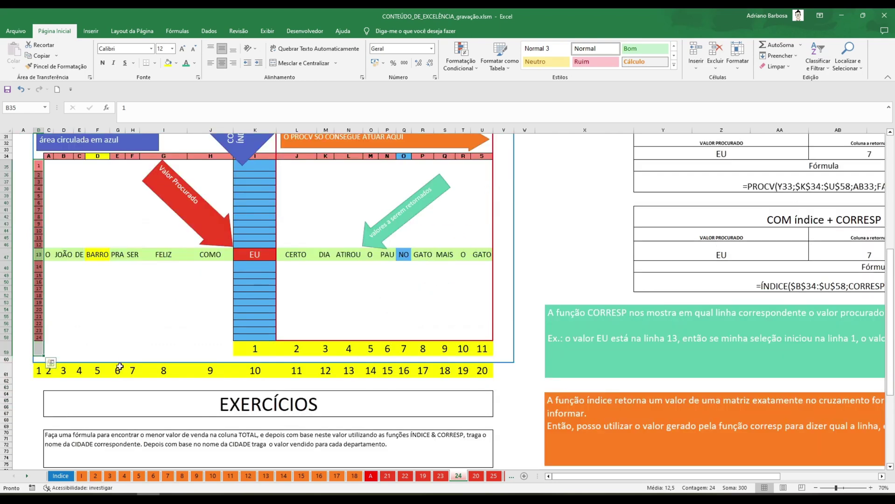
scroll(131, 306, up, 5)
scroll(149, 319, down, 2)
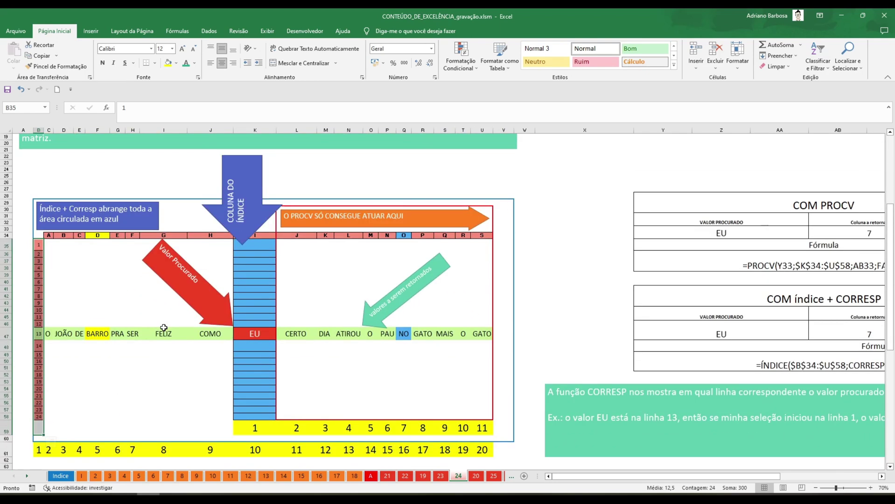
scroll(192, 377, up, 2)
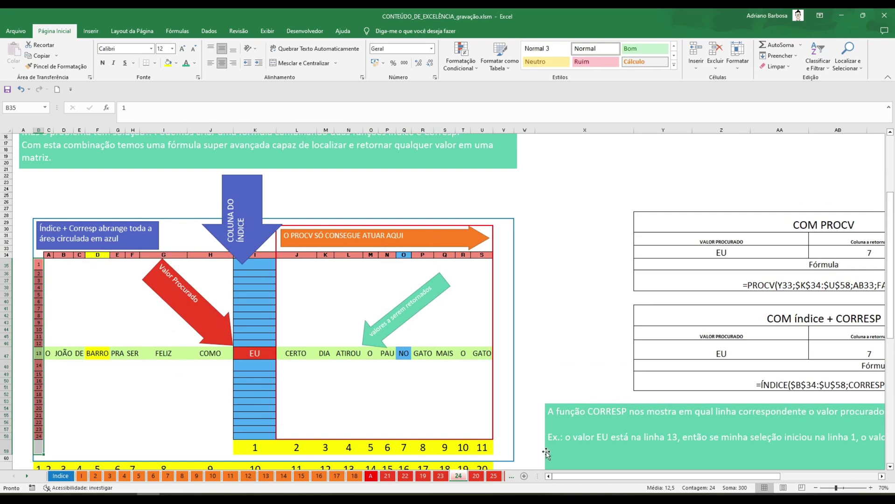
Review the lookup value and return column of the COM PROCV table against the diagram
drag(633, 476, 731, 481)
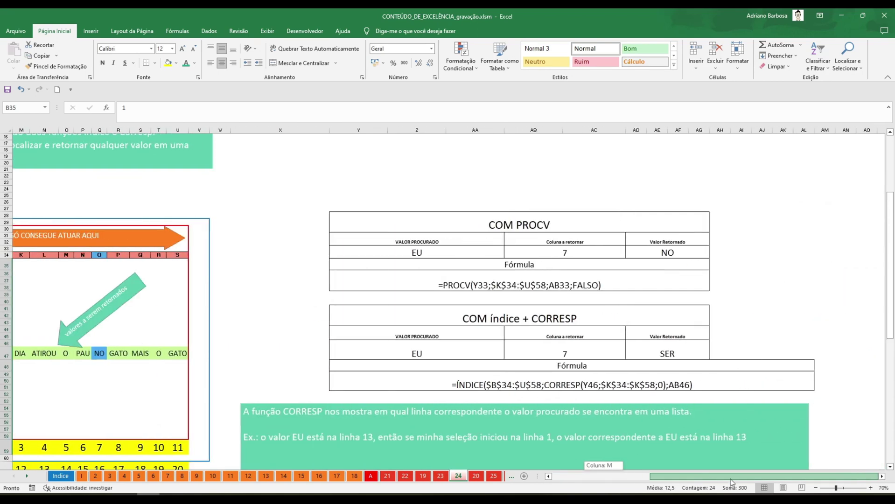
scroll(707, 368, down, 1)
click(461, 230)
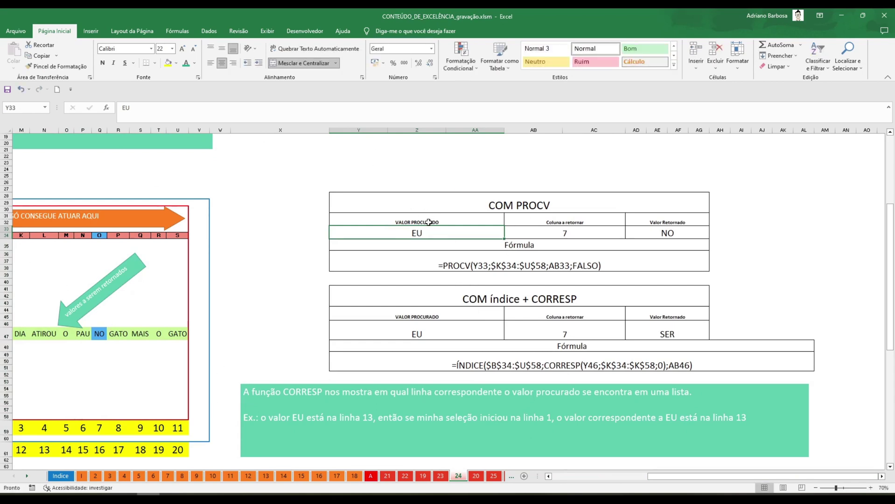
click(569, 232)
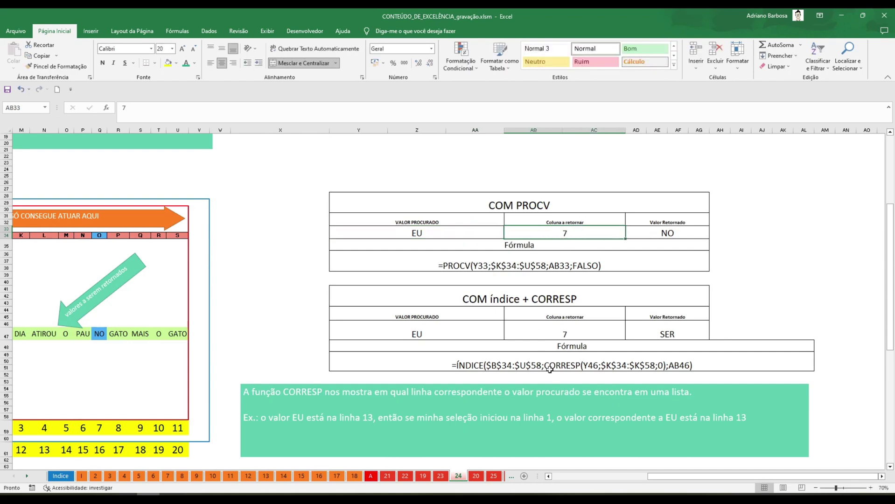
drag(656, 476, 567, 480)
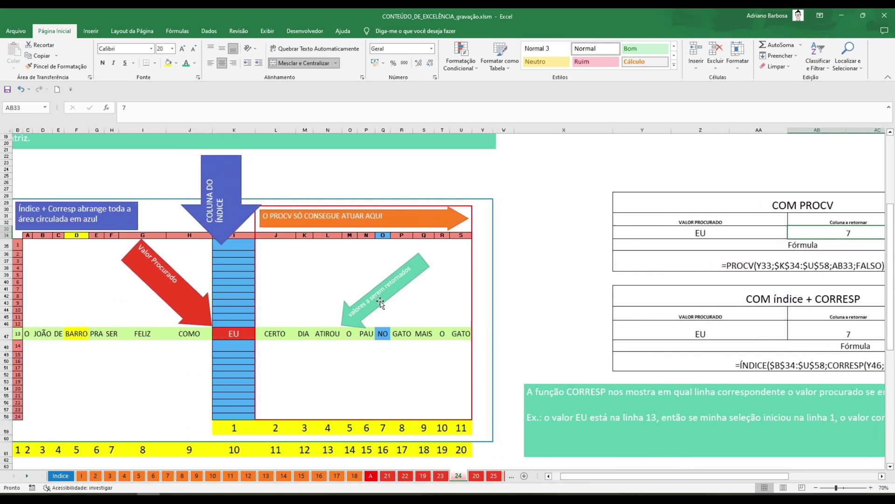
drag(672, 476, 762, 463)
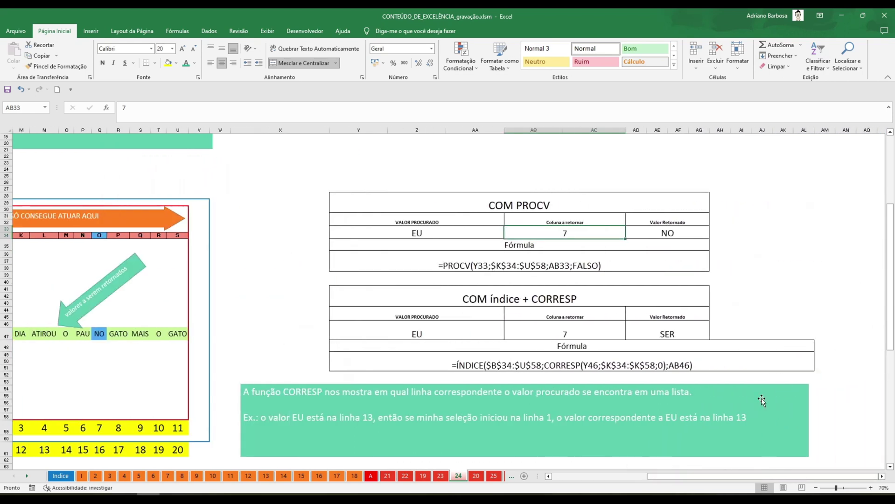
Inspect the PROCV formula in the Valor Retornado cell of the COM PROCV table and the ranges it references
double_click(660, 229)
key(Escape)
key(F2)
drag(659, 477, 704, 468)
key(Escape)
Inspect the lookup value, return column and ÍNDICE/CORRESP formula of the second table, including the matrix range it covers in the diagram
click(587, 334)
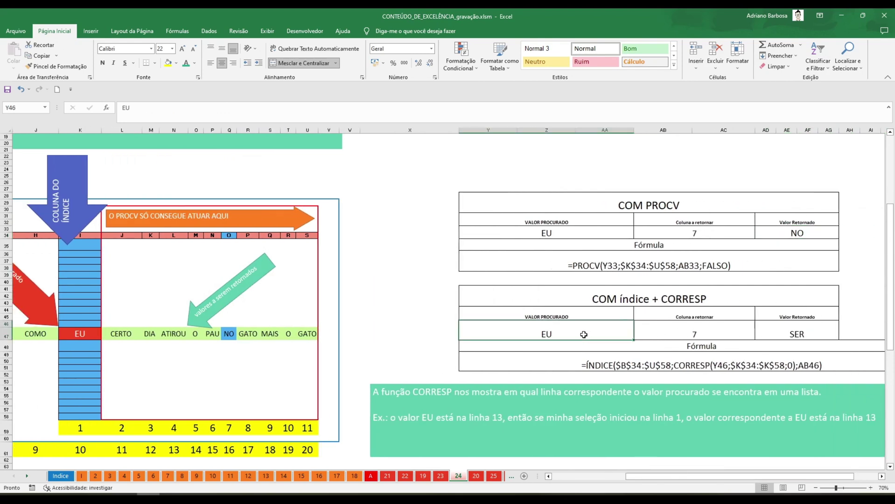
click(724, 332)
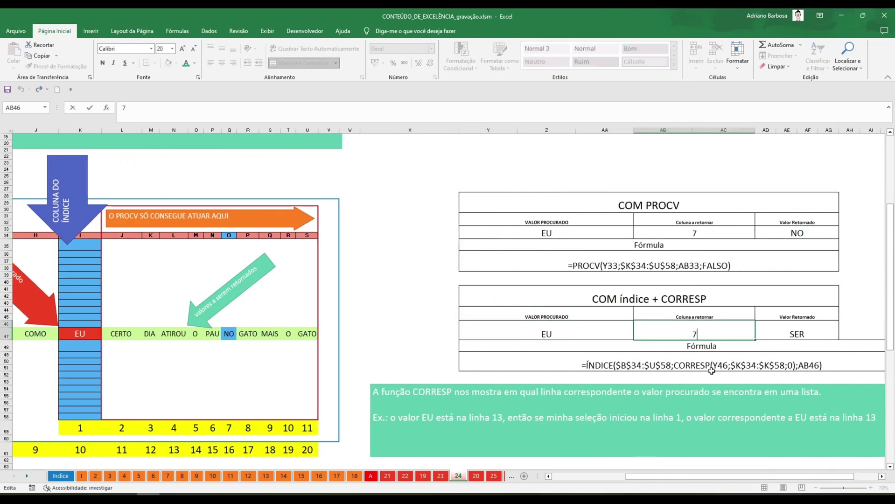
double_click(799, 328)
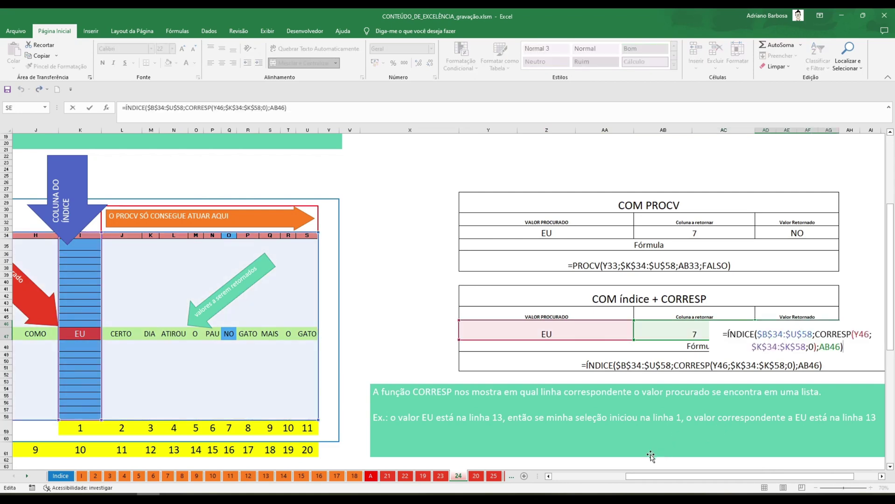
drag(652, 478, 551, 473)
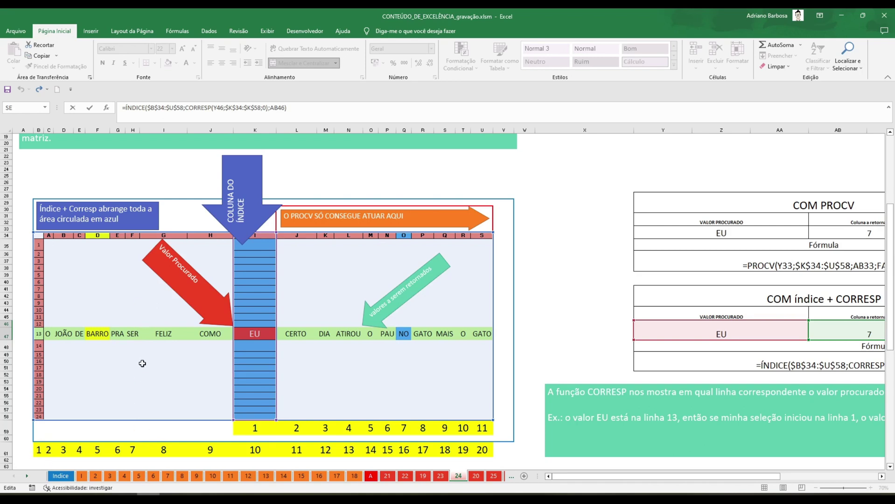
key(Escape)
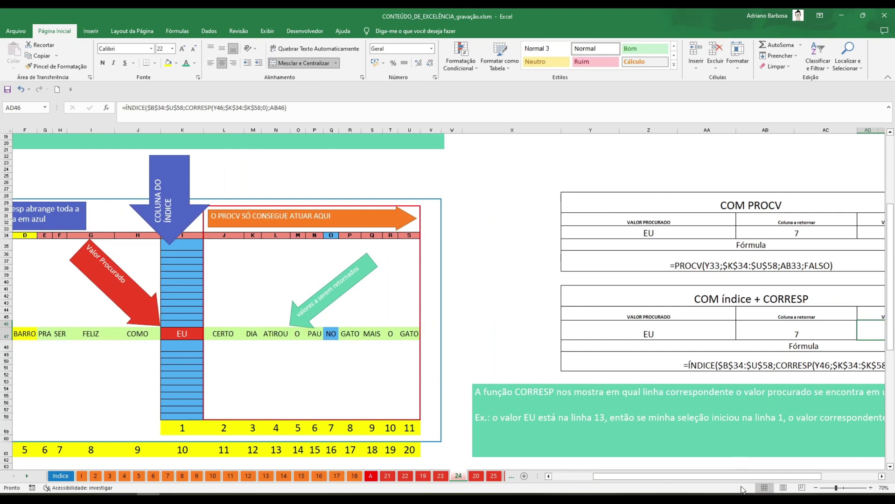
Trace the NO column down to its position numbers, and select positions 1 to 16 in row 61
drag(749, 476, 804, 476)
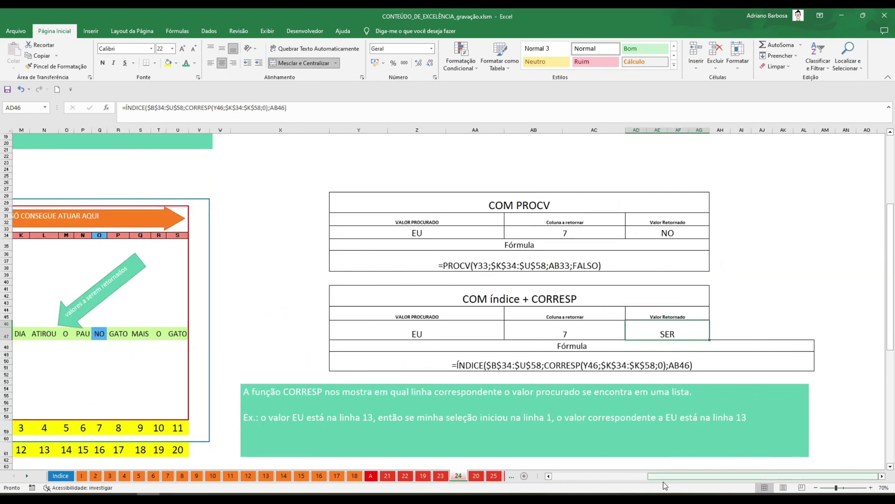
drag(668, 479, 568, 478)
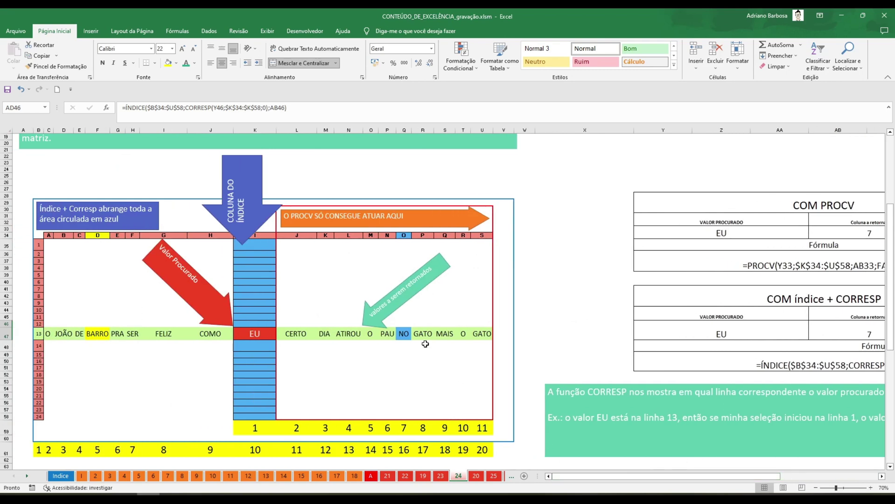
drag(401, 333, 404, 452)
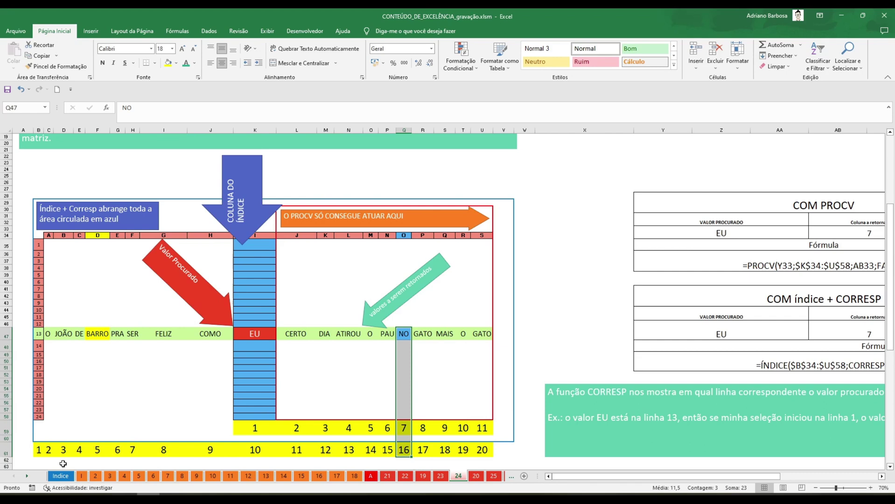
drag(37, 450, 403, 449)
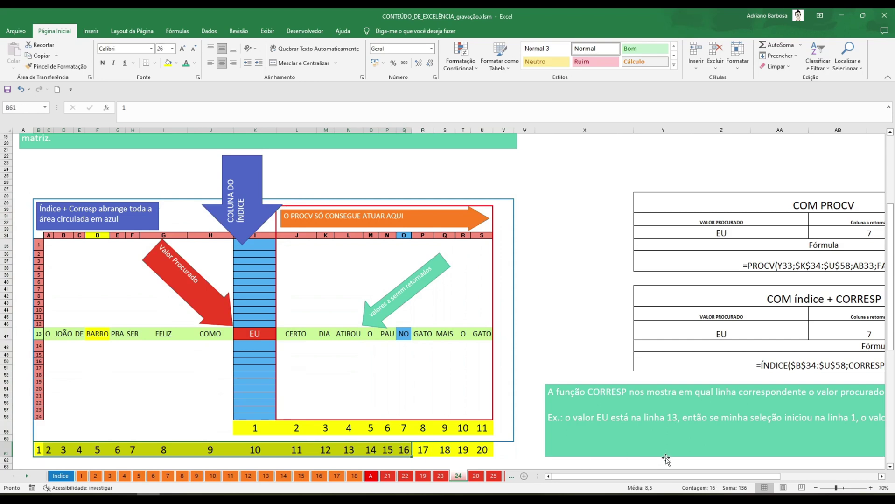
Set Coluna a retornar in the COM índice + CORRESP table to 16 and compare the Valor Retornado cells of both tables
drag(656, 480, 751, 480)
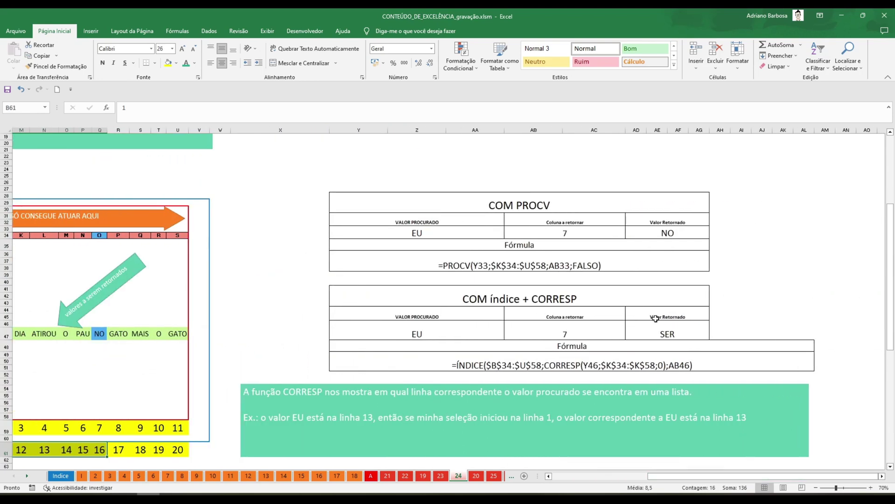
click(585, 330)
text(16)
key(Return)
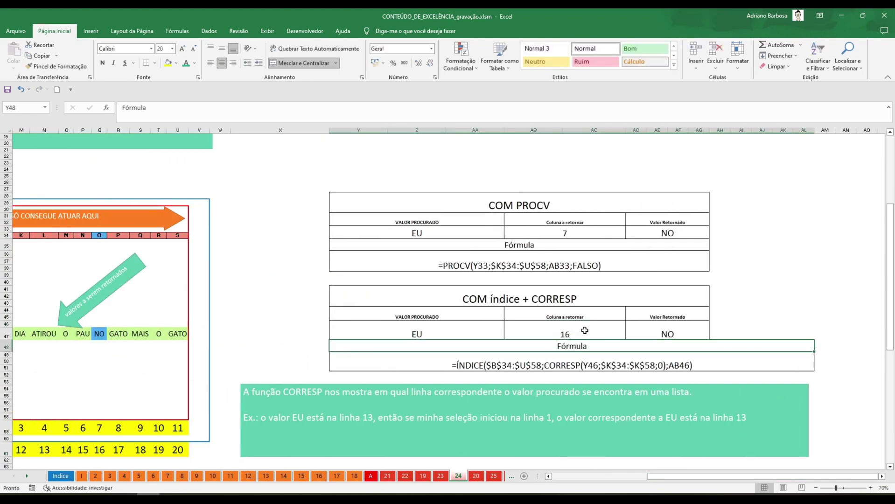
click(686, 327)
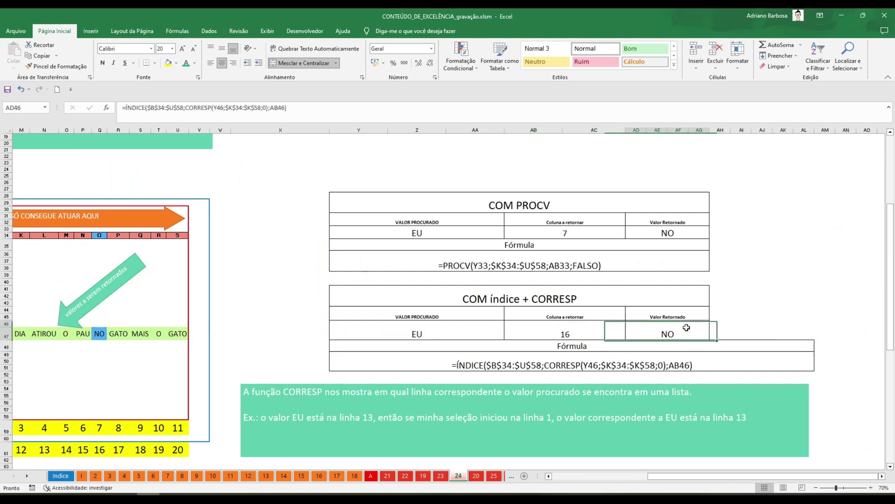
click(660, 230)
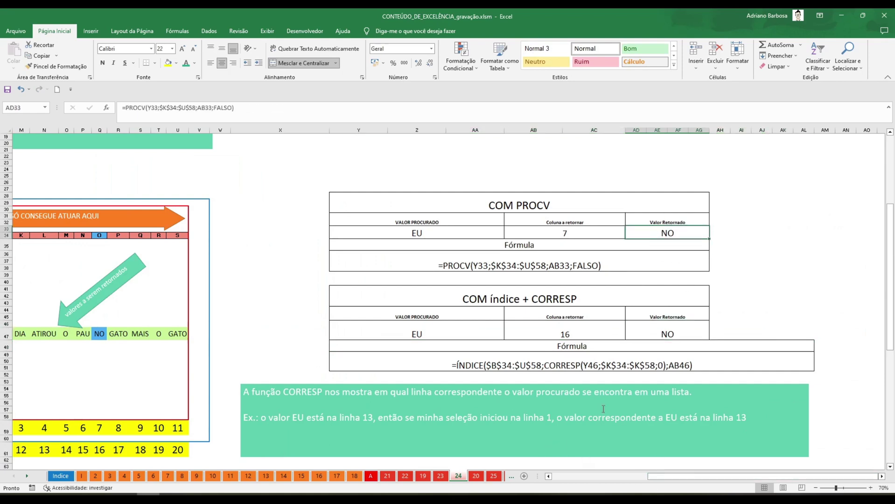
Trace the BARRO column to its position number in the diagram and set Coluna a retornar in the COM índice + CORRESP table to 5
drag(670, 474, 547, 489)
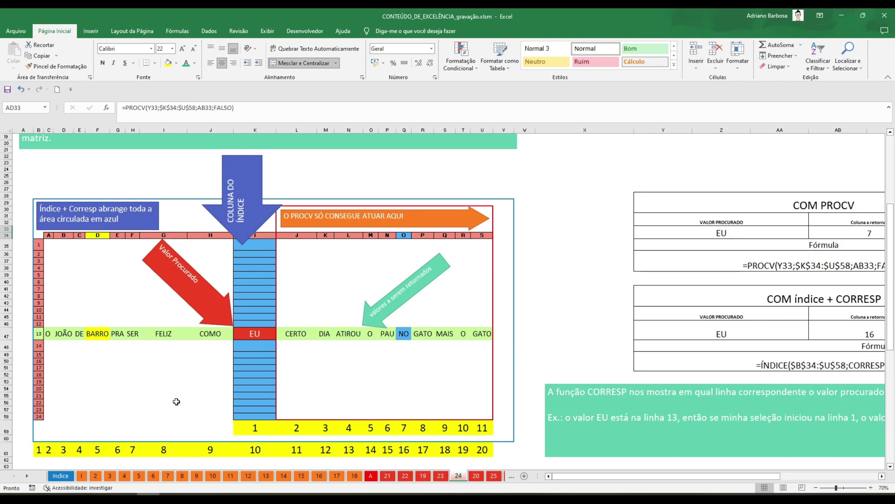
drag(98, 235, 98, 451)
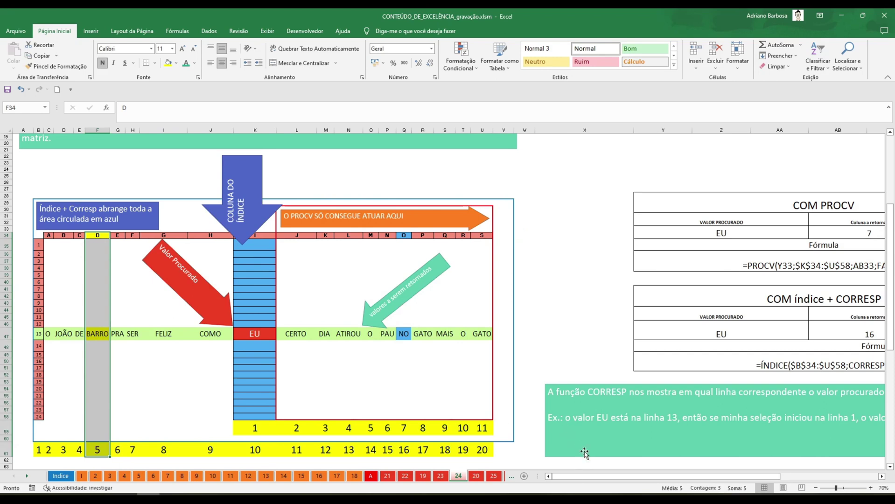
drag(577, 482, 672, 482)
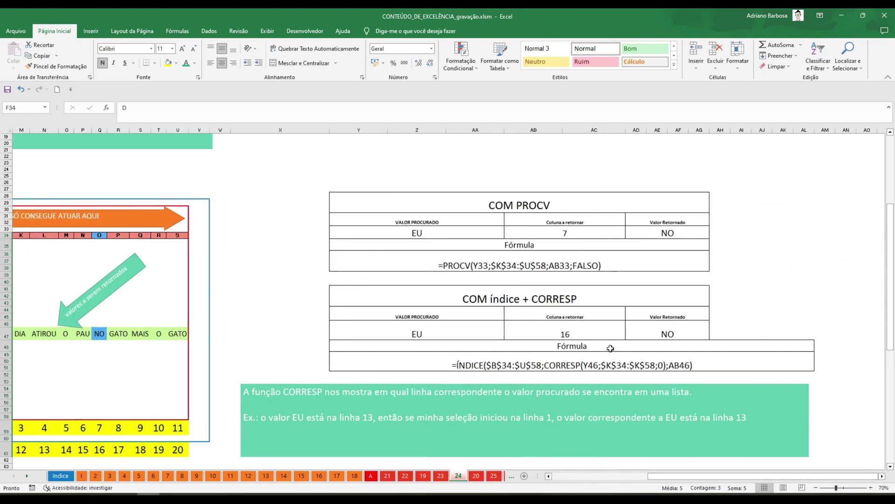
click(584, 326)
text(5)
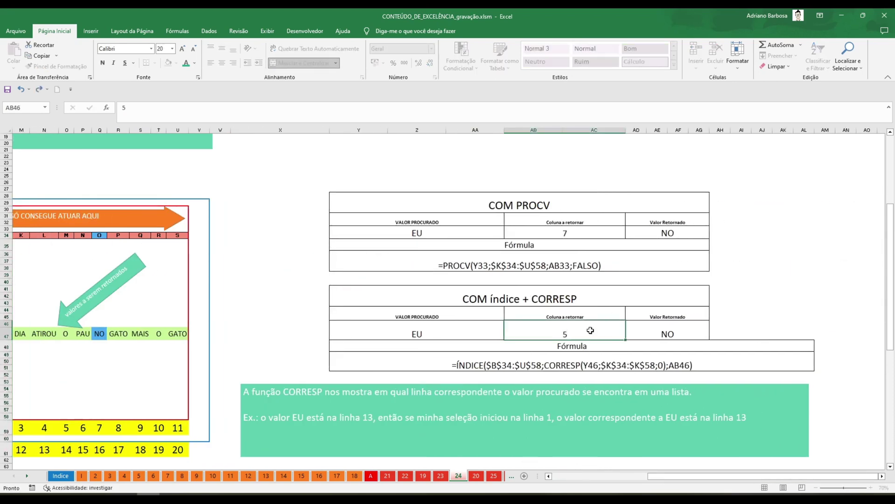
key(Return)
Check the BARRO cell in the diagram against the value returned by the COM índice + CORRESP table
drag(663, 476, 583, 479)
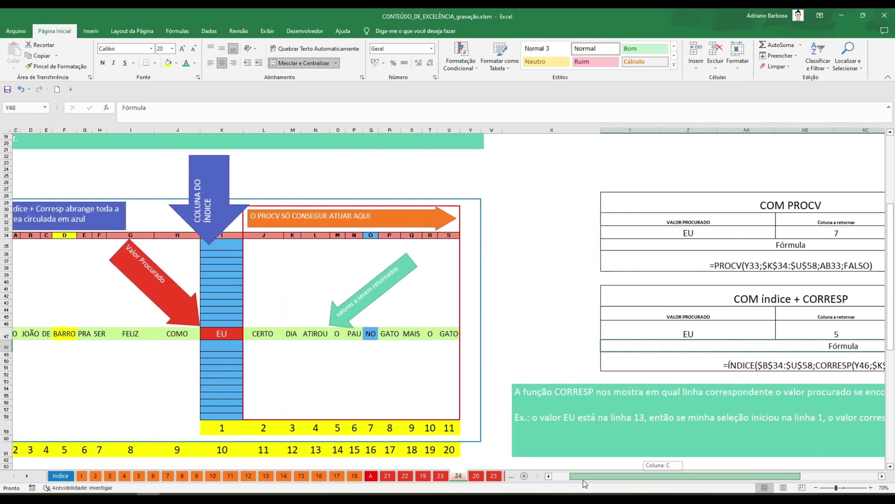
click(61, 335)
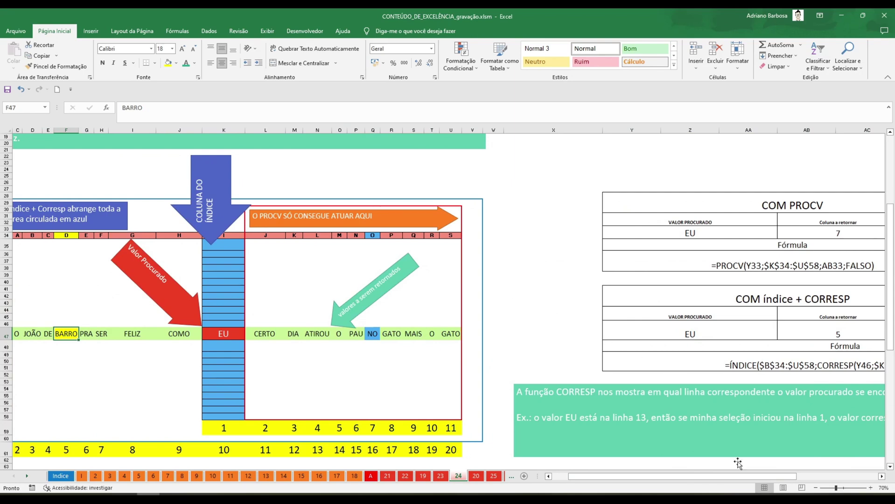
drag(642, 477, 734, 479)
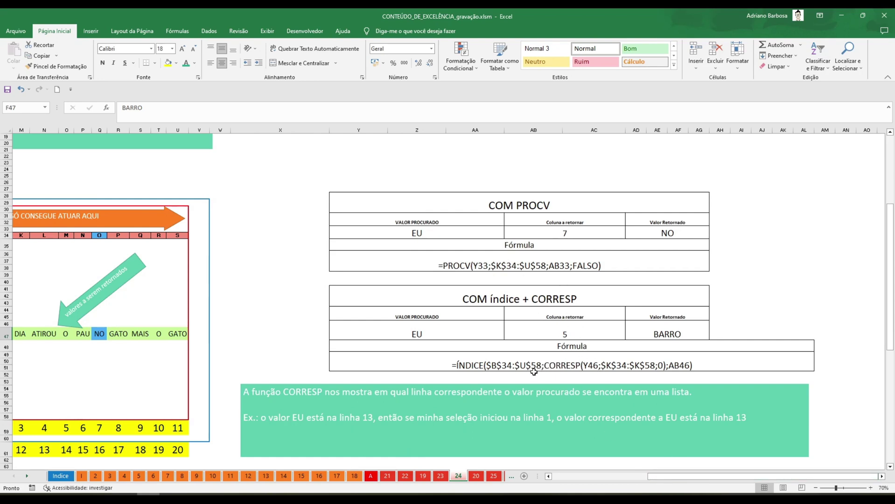
Inspect the Fórmula, VALOR PROCURADO, Coluna a retornar and Valor Retornado cells of the COM índice + CORRESP table
click(469, 369)
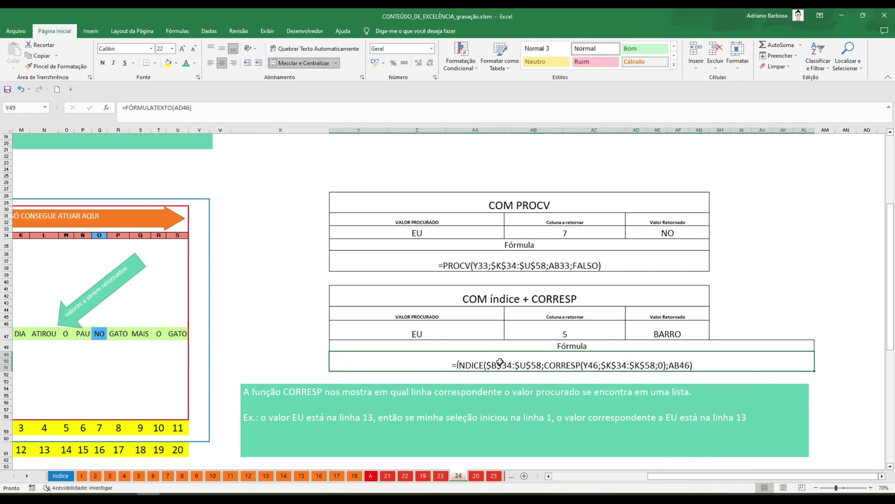
click(446, 331)
click(549, 326)
click(641, 333)
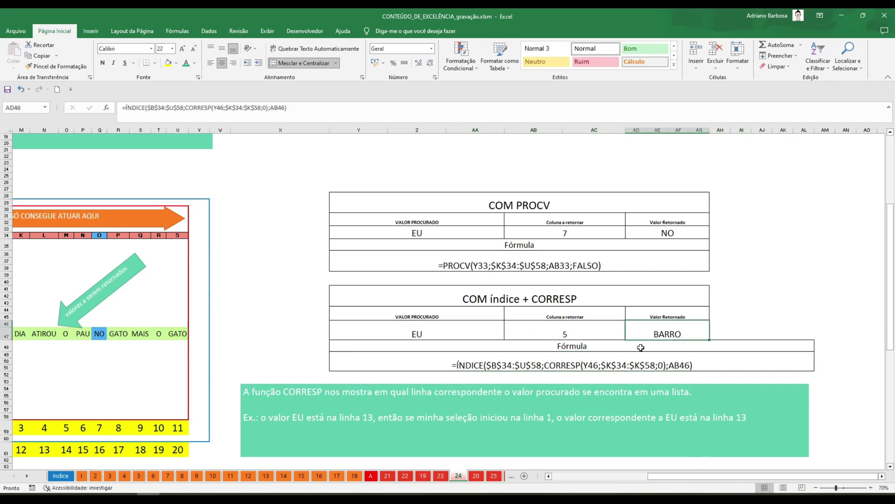
Examine each argument of the ÍNDICE and CORRESP functions in the Valor Retornado formula, leaving the formula as it is
key(F2)
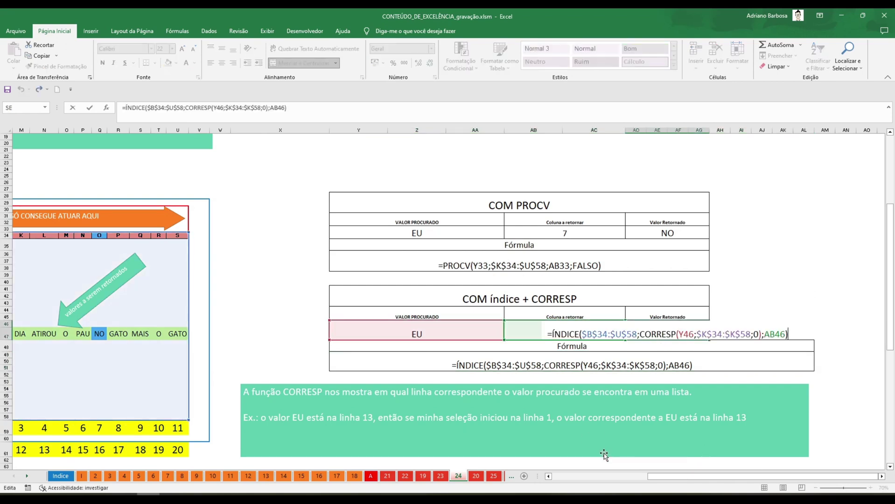
click(581, 334)
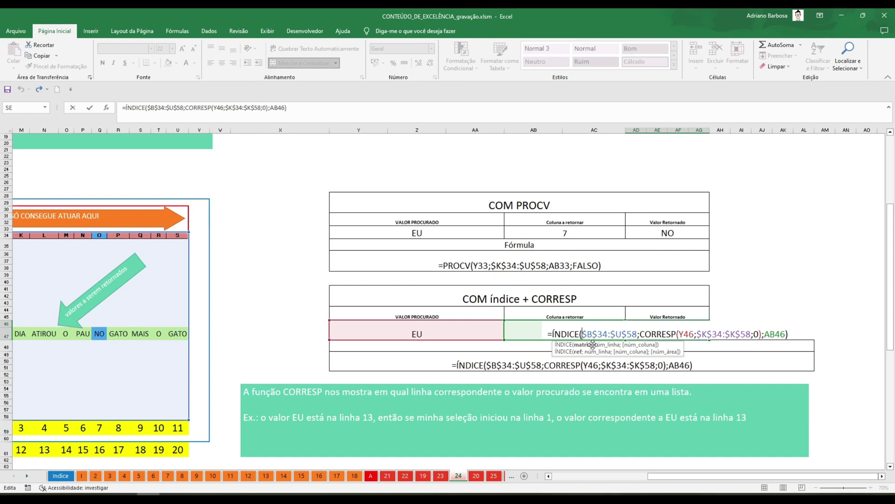
click(640, 333)
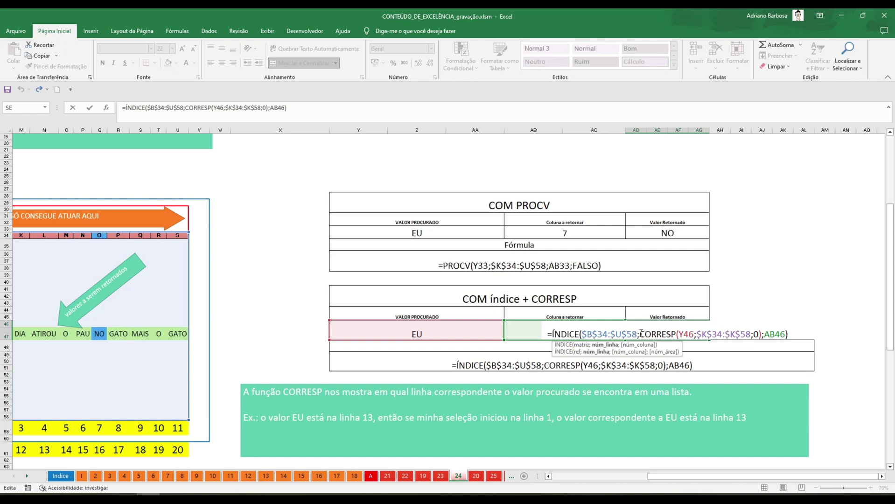
click(678, 334)
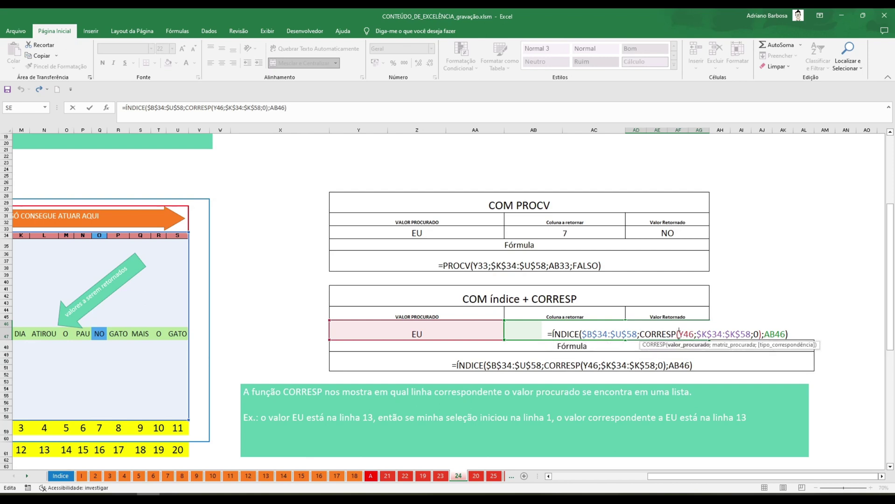
click(713, 334)
click(756, 333)
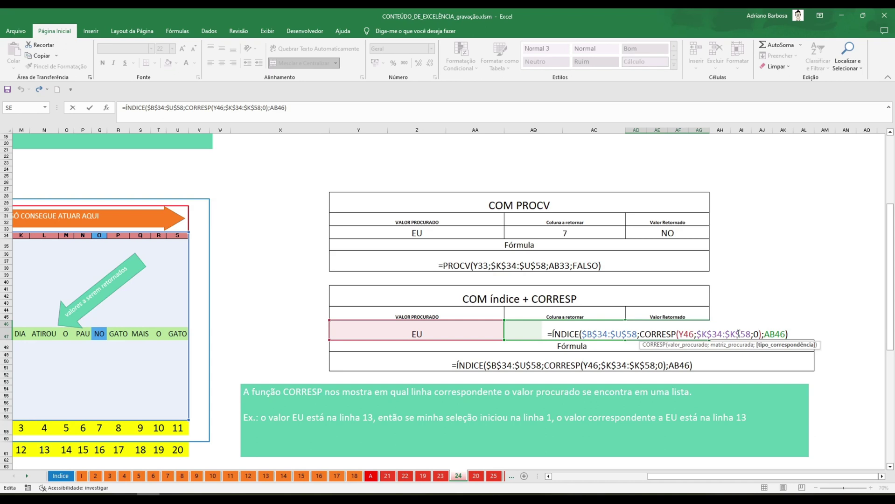
key(ctrl+Return)
Go back to the matrix diagram and on down to the EXERCÍCIOS section to read the exercise statement
key(Left)
key(Left)
key(Left)
key(Left)
key(Left)
key(Left)
key(Left)
key(Left)
key(Left)
key(Left)
key(Left)
key(Left)
drag(730, 476, 600, 485)
scroll(529, 377, down, 4)
scroll(529, 376, down, 5)
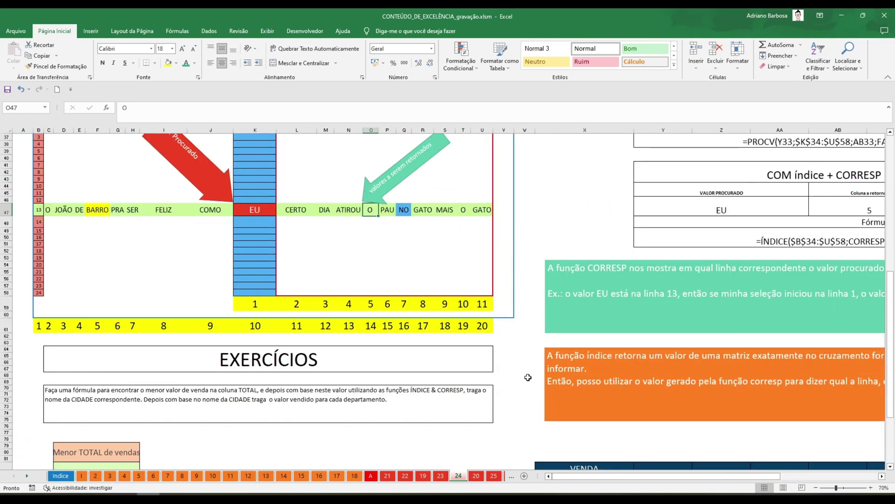
scroll(508, 380, up, 1)
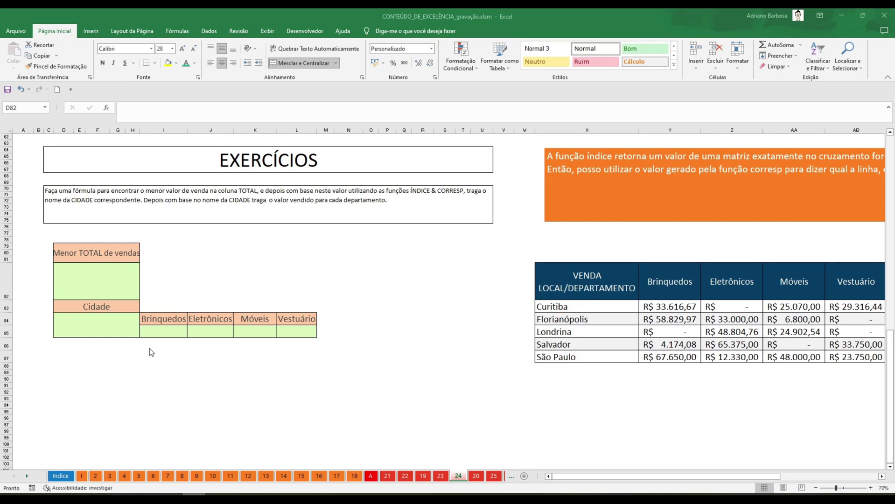
Start a MÍNIMO formula in the cell under Menor TOTAL de vendas, using the TOTAL column values AC83:AC87
click(129, 283)
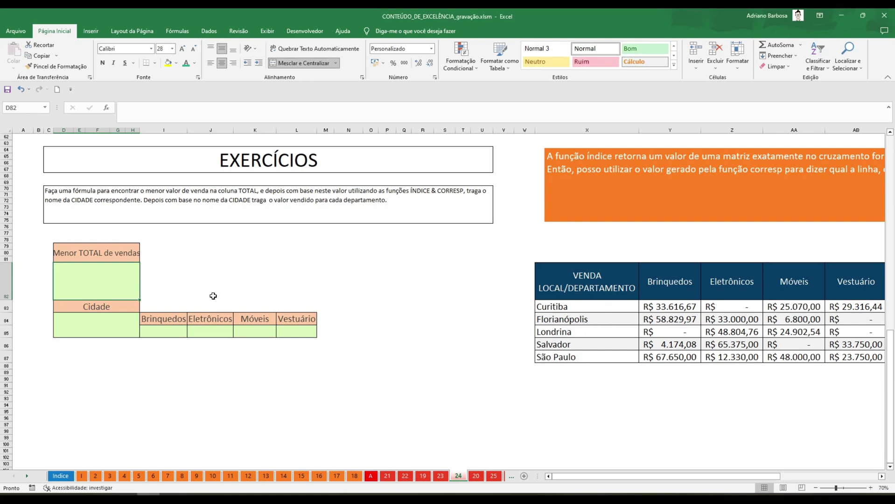
text(=)
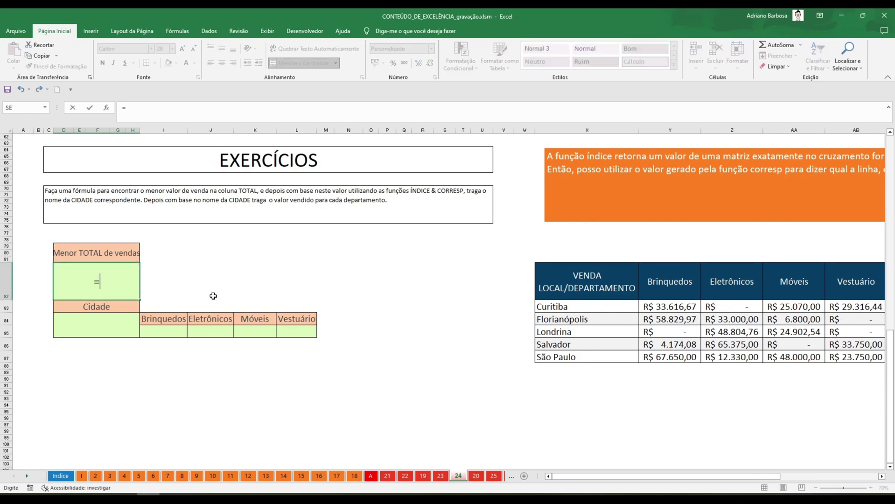
text(míin)
key(BackSpace)
key(BackSpace)
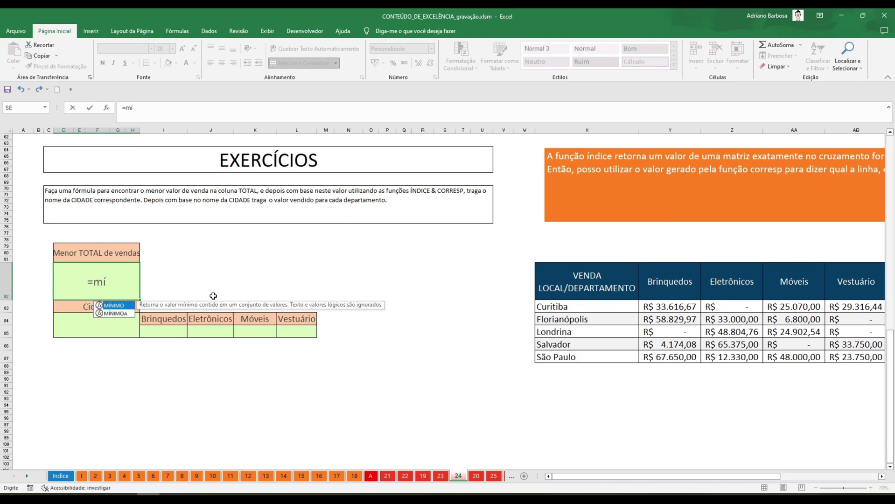
key(Tab)
key(Right)
key(Right)
key(Right)
key(Right)
key(Right)
key(Right)
key(Right)
key(Right)
key(Right)
key(Right)
key(Right)
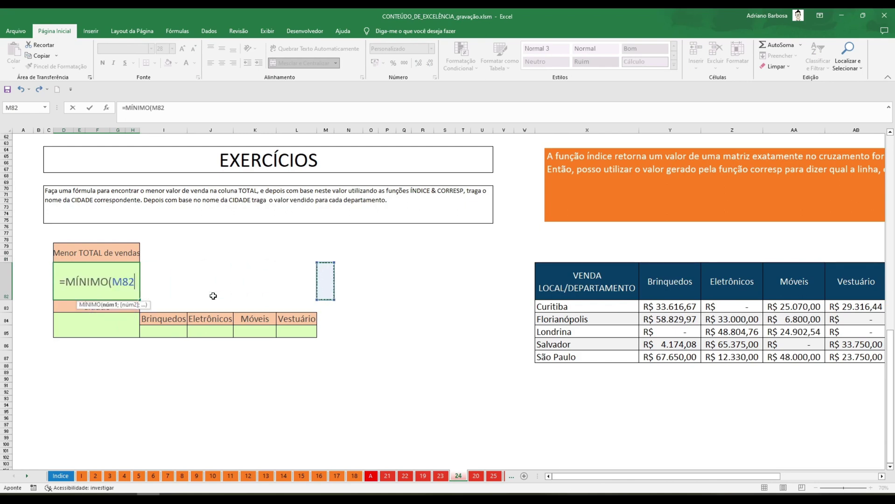
key(Right)
key(Right)
key(Right)
key(Right)
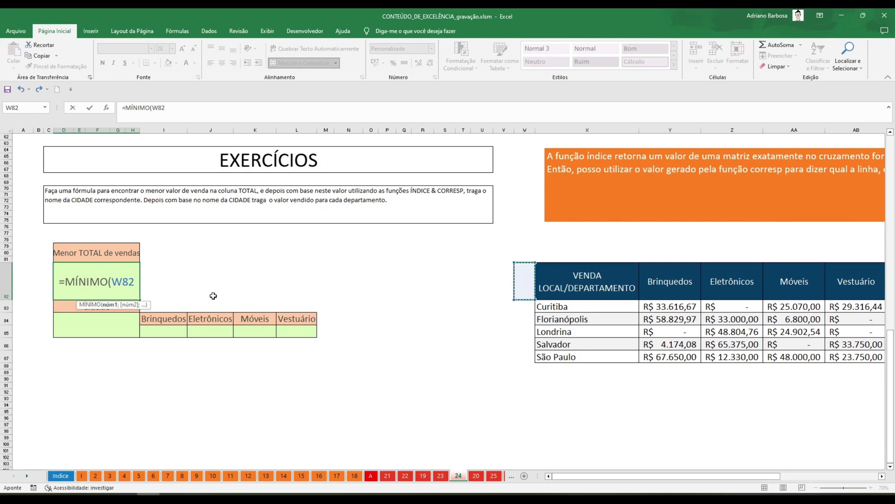
key(Right)
key(Right)
key(Right)
key(Right)
key(Right)
key(Right)
key(Right)
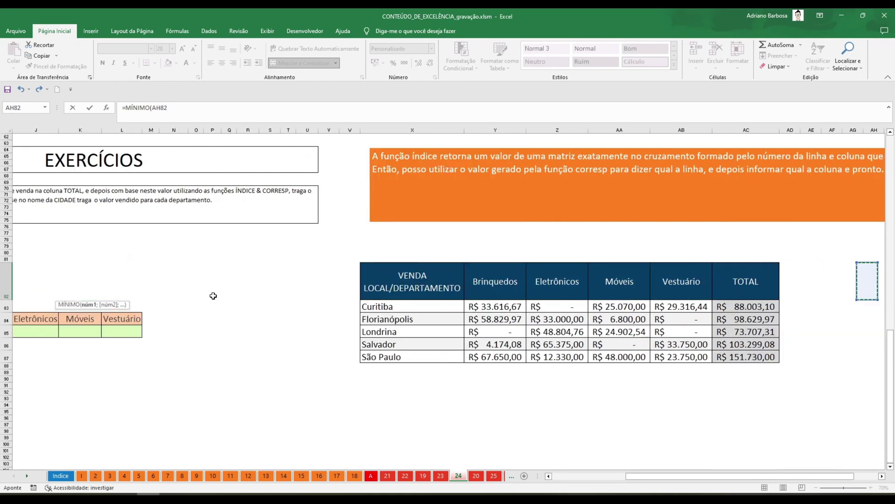
key(Left)
key(Down)
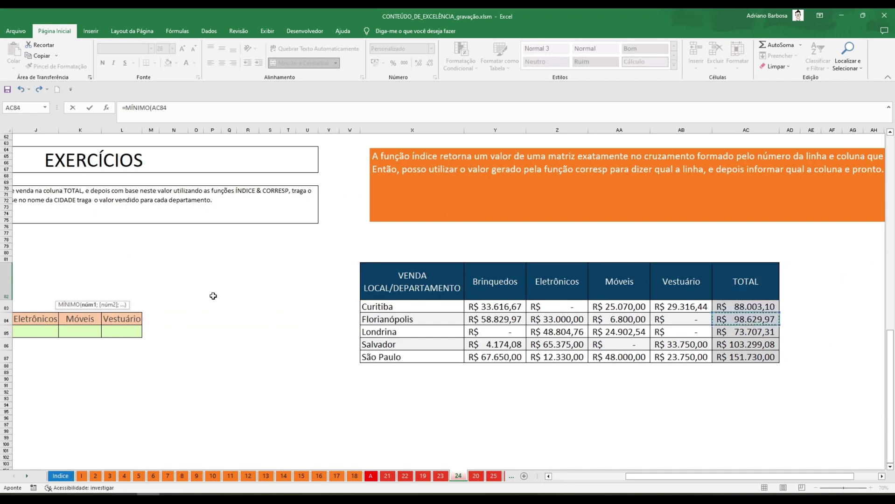
key(ctrl+shift+Down)
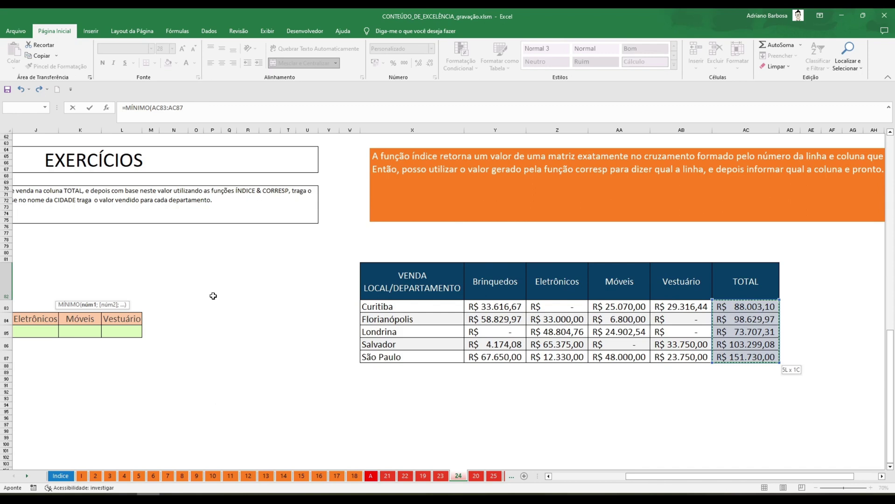
Complete the formula as =MÍNIMO(AC83:AC87), with the range as a relative reference
key(F4)
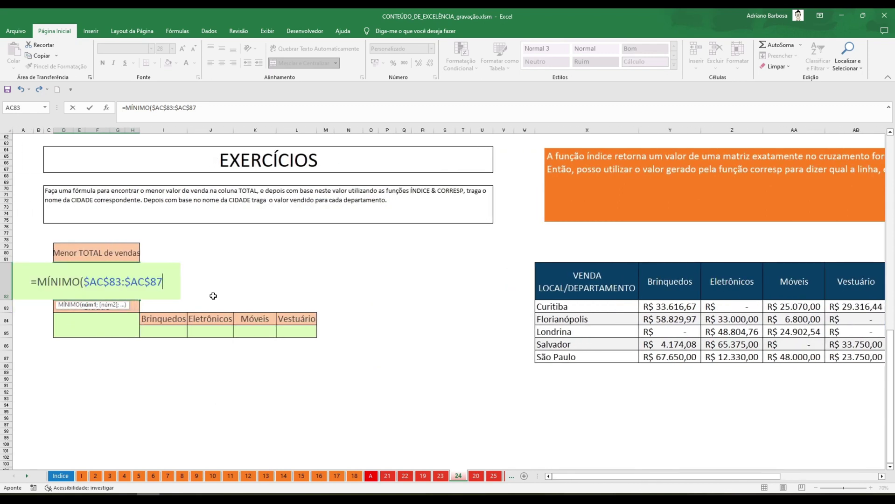
key(F4)
key(F4)
key(F4)
text())
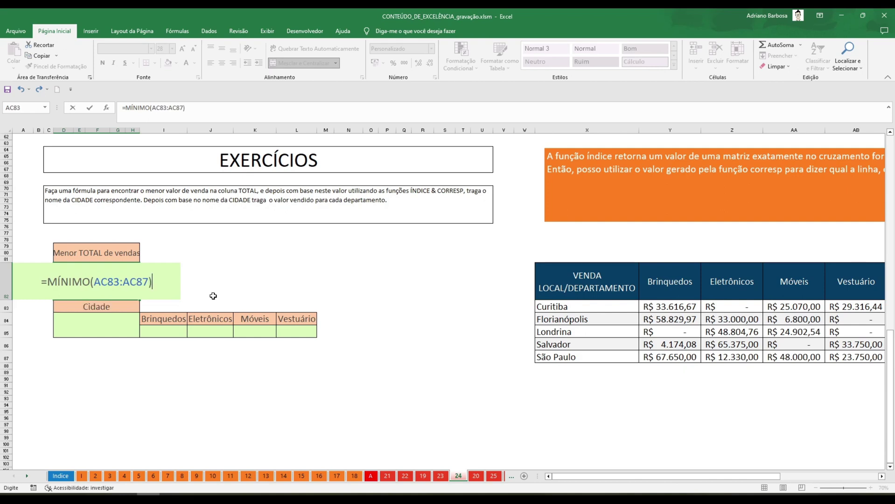
key(ctrl+Return)
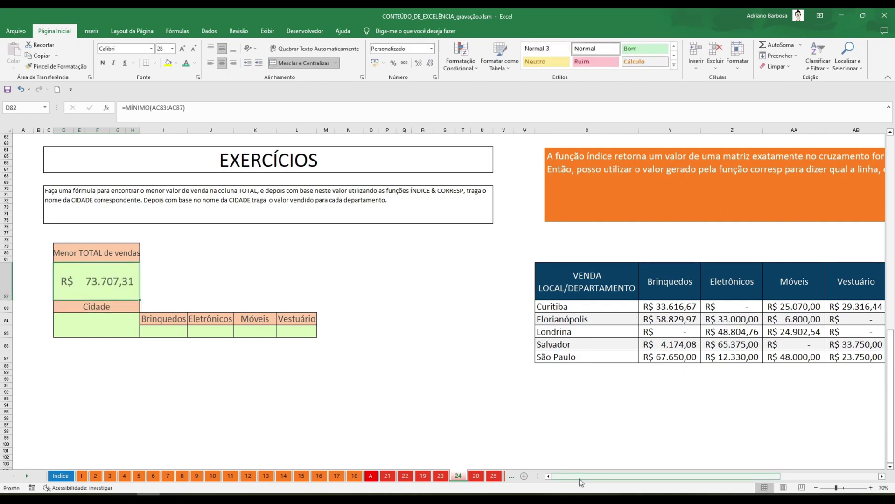
Check the Londrina row in the sales table, comparing its TOTAL with the TOTAL column and its city name
drag(580, 477, 703, 478)
drag(611, 334, 255, 331)
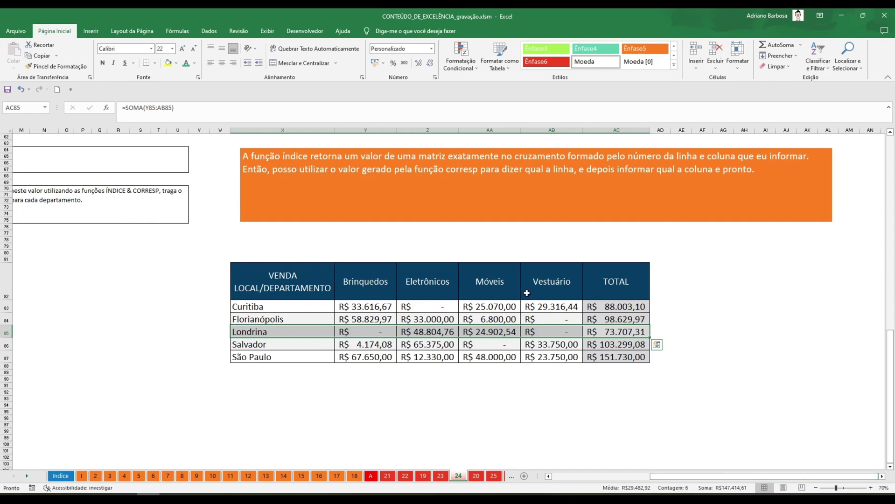
click(621, 331)
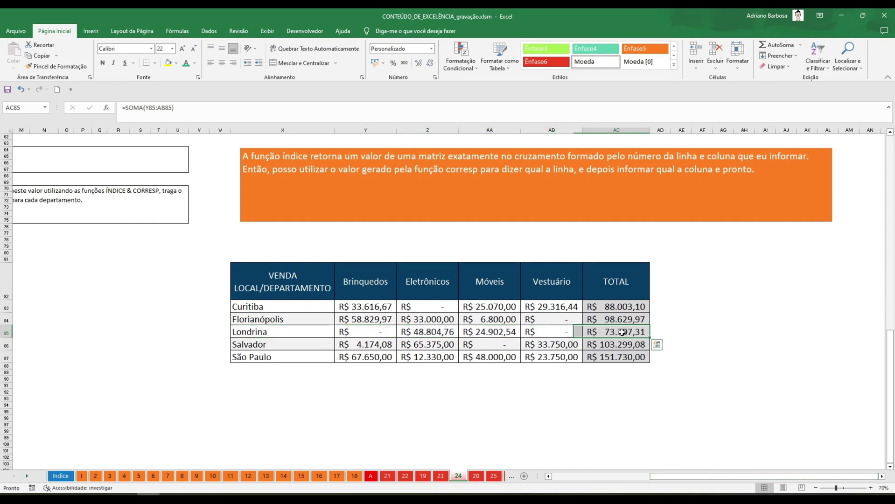
click(316, 329)
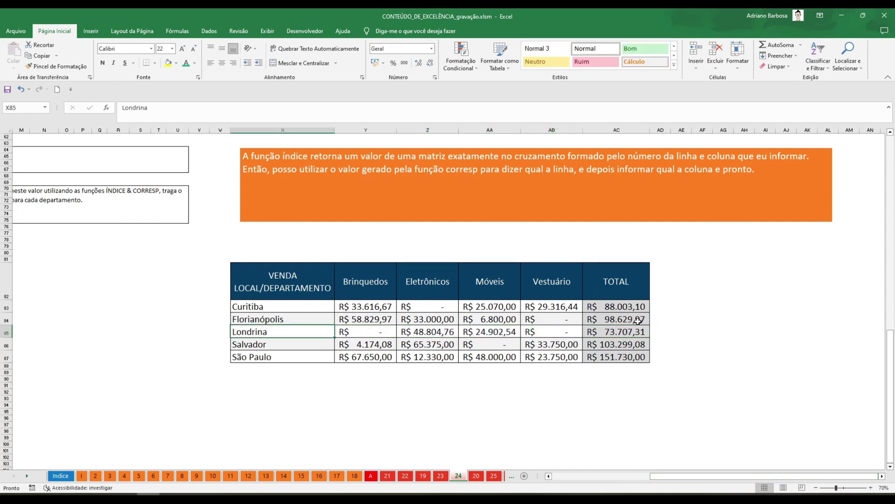
drag(629, 306, 634, 358)
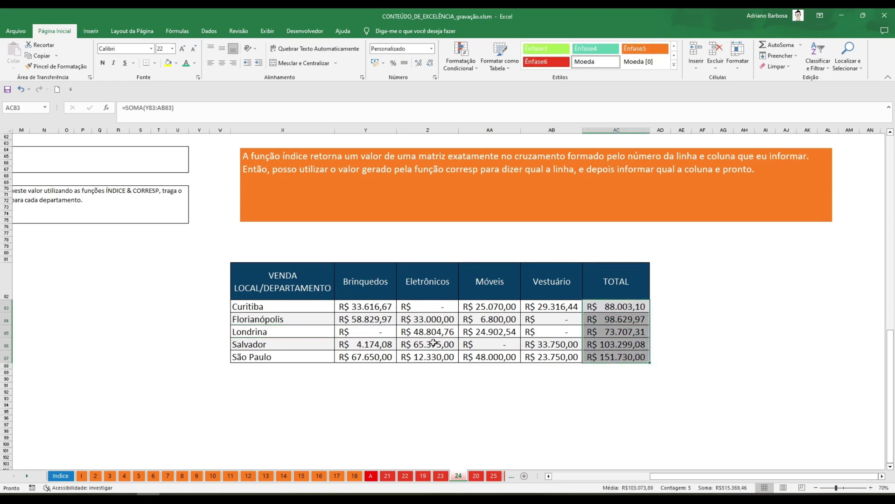
click(274, 332)
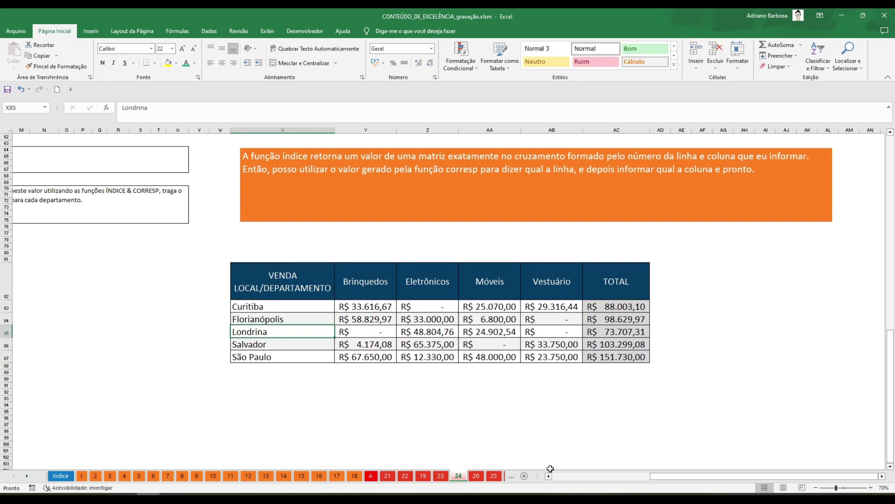
Start an ÍNDICE formula in the cell under Cidade with the sales table data X83:AC87 as its matrix
drag(681, 478, 565, 479)
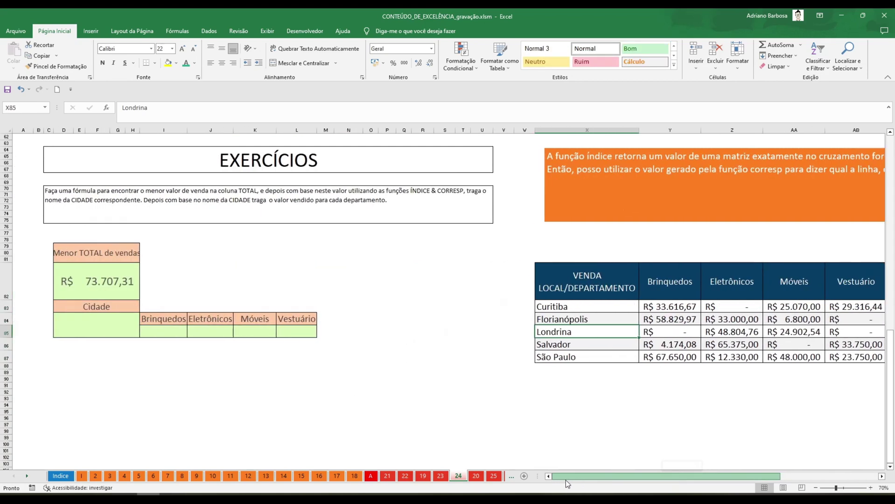
click(100, 327)
text(=)
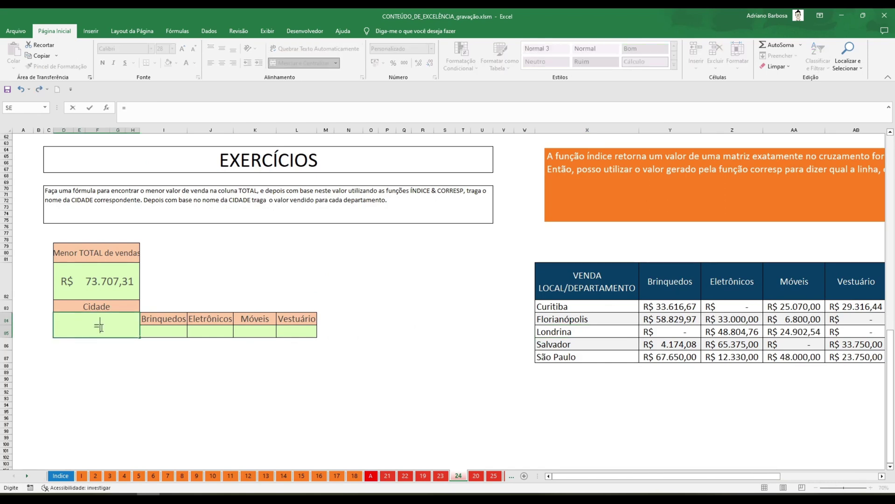
text(ín)
key(Tab)
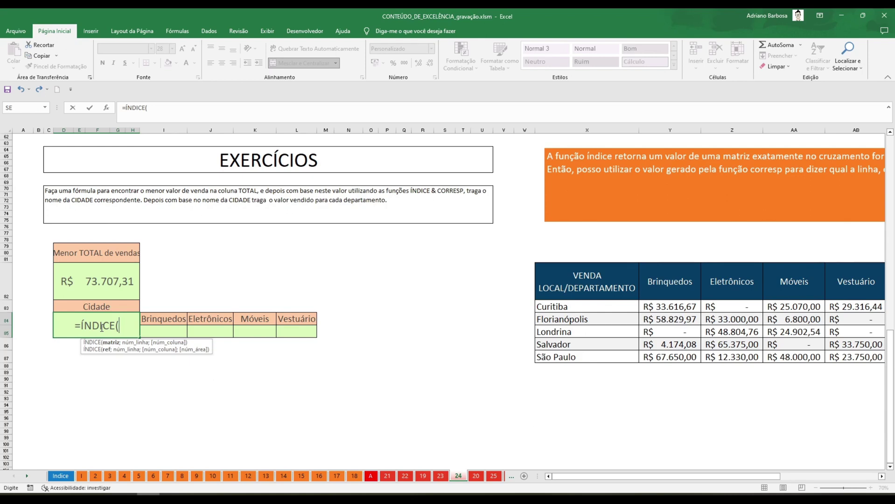
key(Right)
key(Right)
key(Right)
key(Right)
key(Right)
key(Right)
key(Right)
key(Right)
key(Right)
key(Right)
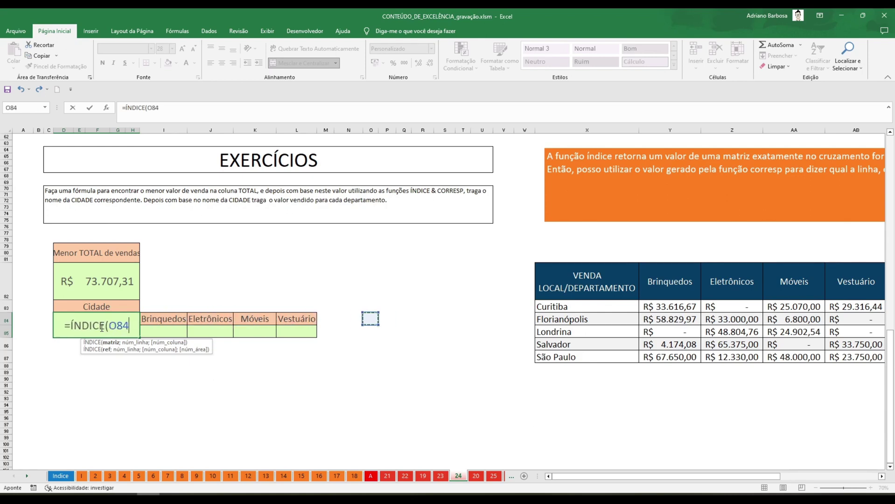
key(Right)
key(Right)
key(Right)
key(Right)
key(Right)
key(Right)
key(shift+Right)
key(shift+Right)
key(shift+Right)
key(shift+Right)
key(shift+Right)
key(shift+Down)
key(shift+Down)
key(shift+Down)
key(shift+Down)
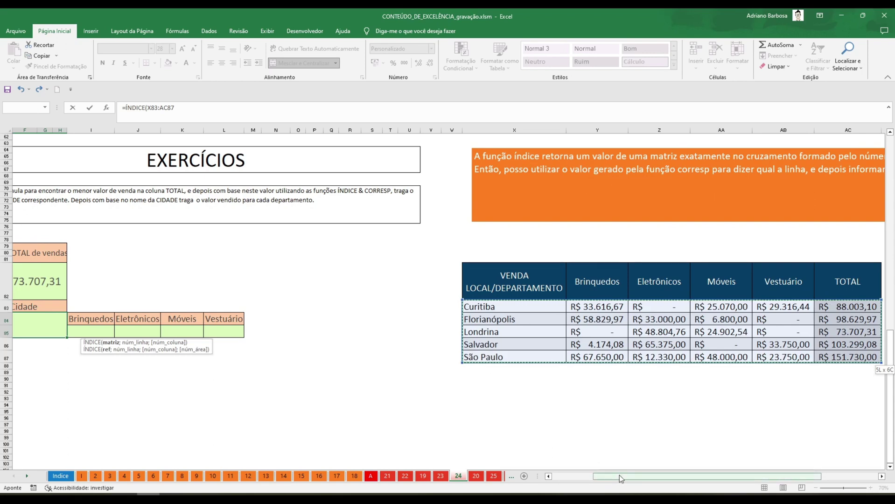
drag(618, 476, 541, 466)
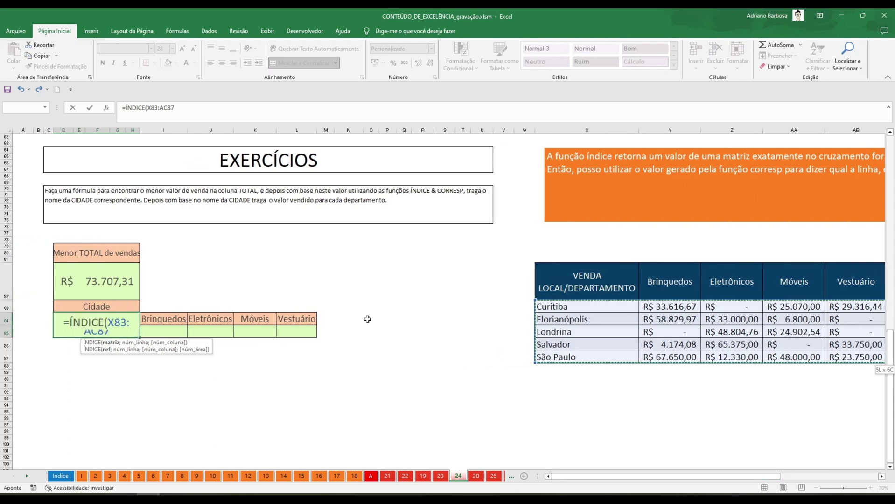
Nest a CORRESP function as the ÍNDICE row number, with the lowest-total cell D82 as its lookup value
text(;)
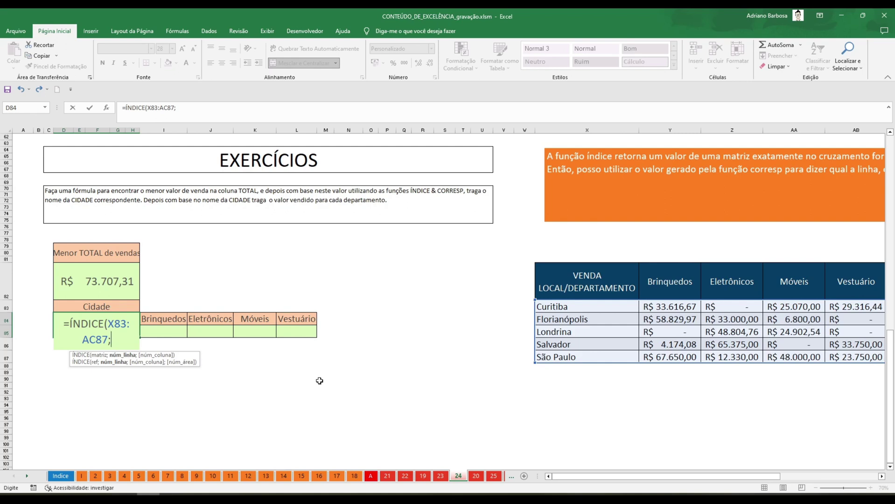
text(corre)
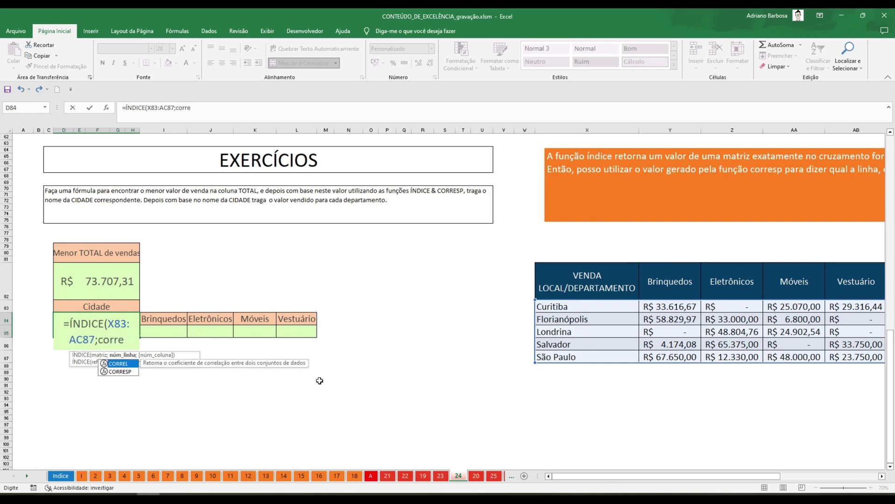
key(Down)
key(Tab)
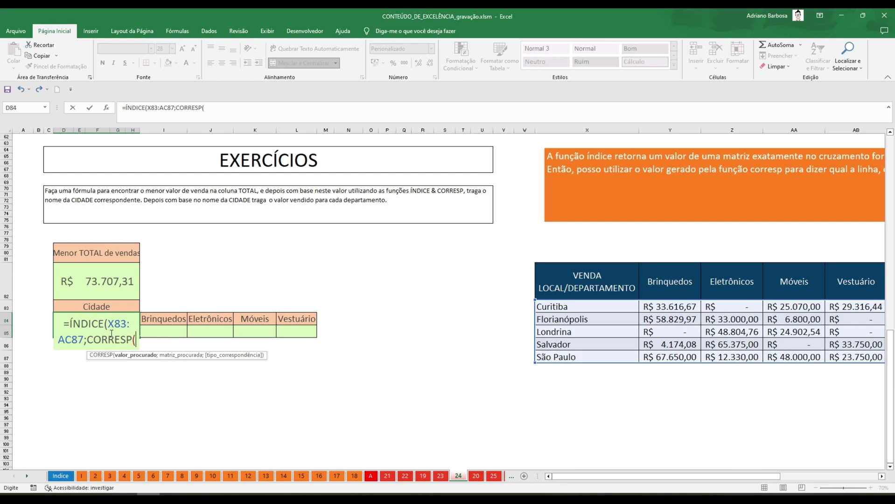
click(100, 282)
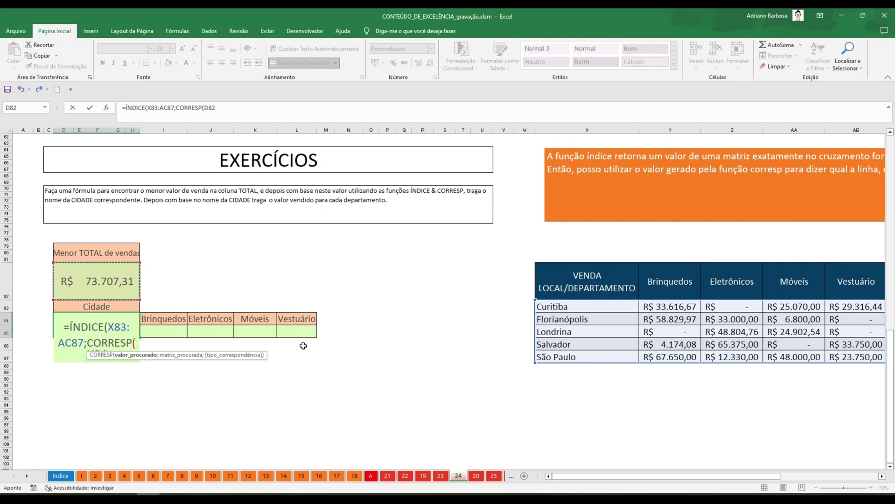
text(;)
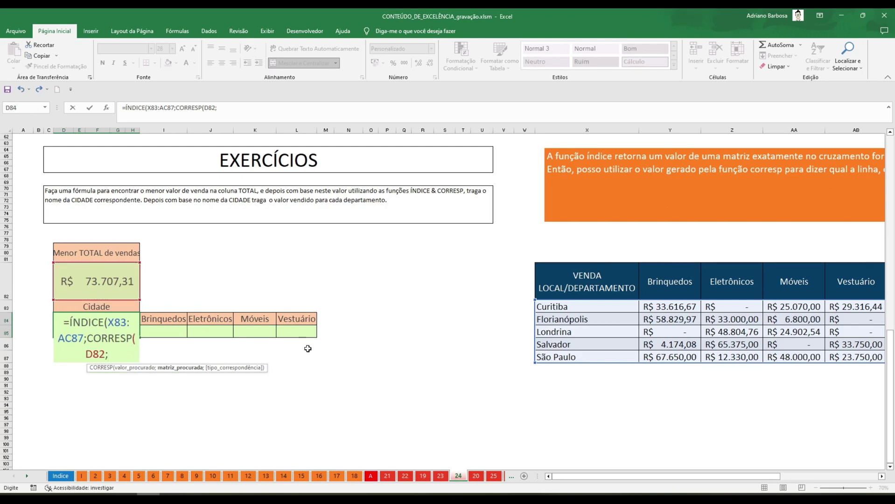
Set the CORRESP lookup matrix to the TOTAL column values AC83:AC87
drag(602, 481, 748, 481)
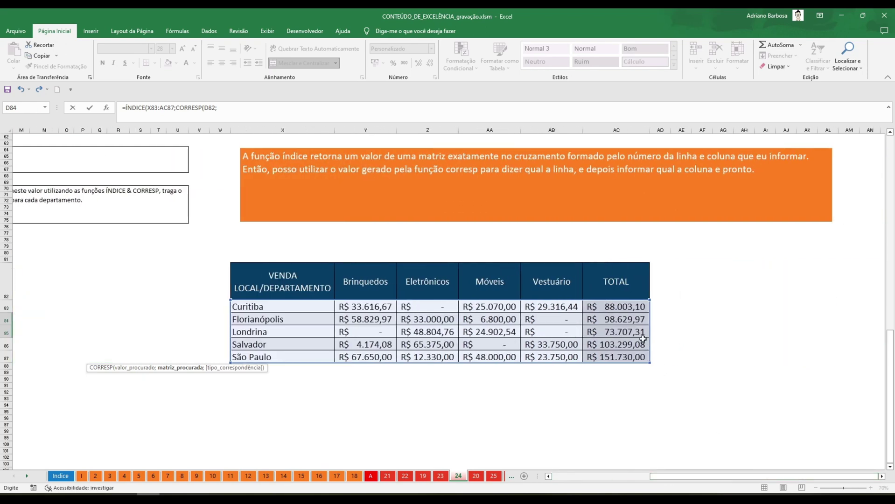
drag(621, 310, 620, 356)
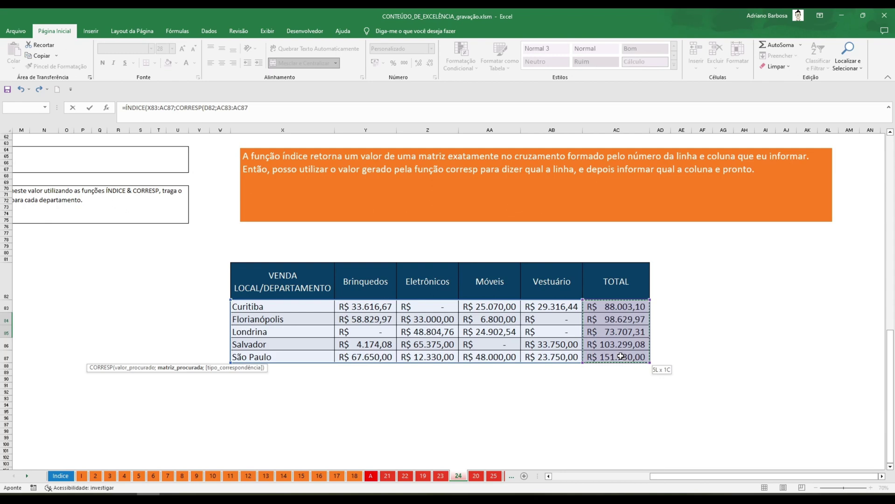
mouse_move(621, 358)
mouse_down()
mouse_move(631, 414)
mouse_move(634, 155)
mouse_move(626, 346)
mouse_up()
drag(629, 356, 629, 357)
drag(629, 357, 629, 356)
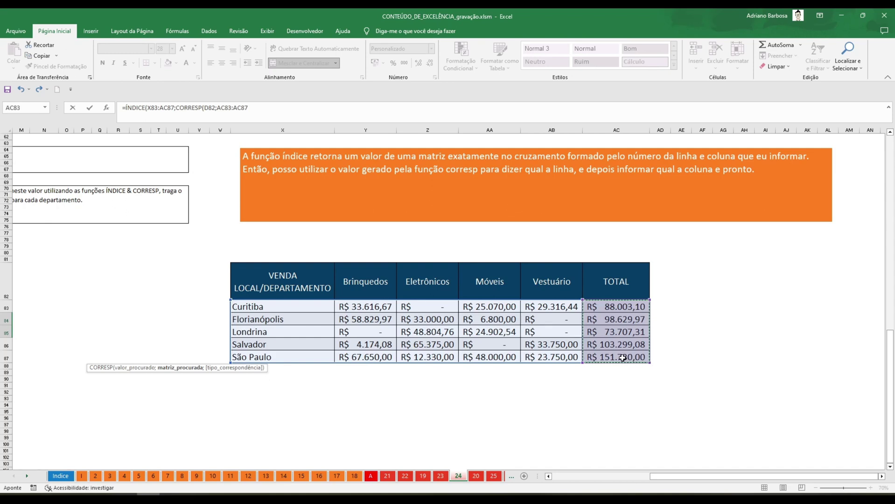
text(;)
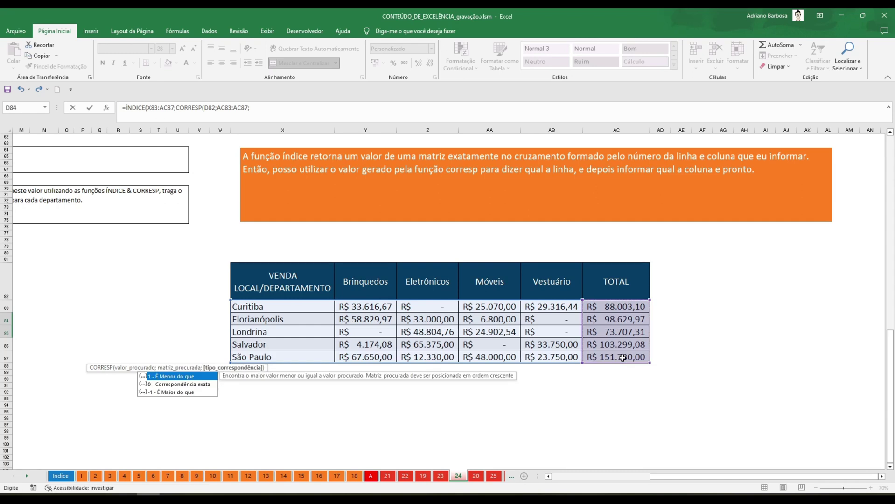
Set the CORRESP match type to 0 - Correspondência exata and close the CORRESP function
key(Down)
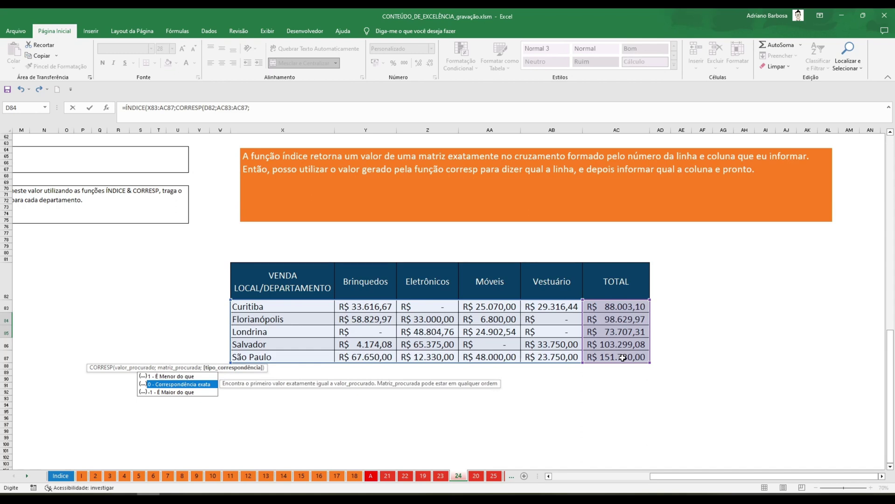
key(Up)
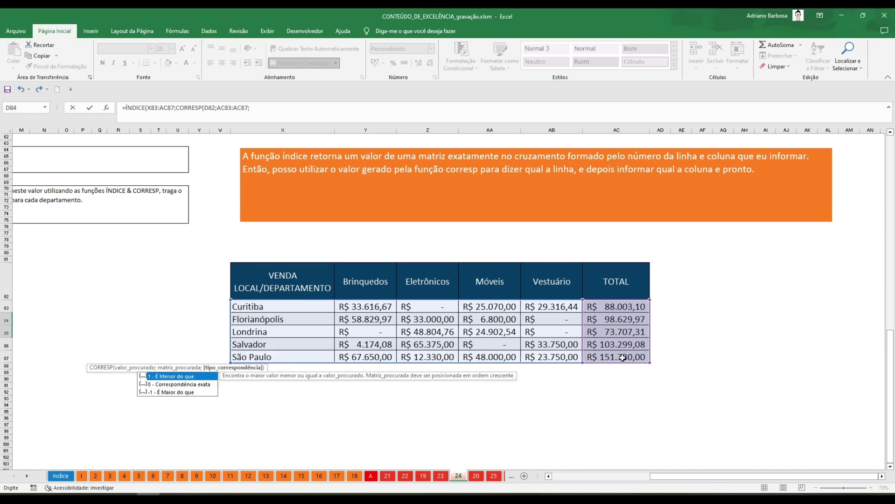
key(Down)
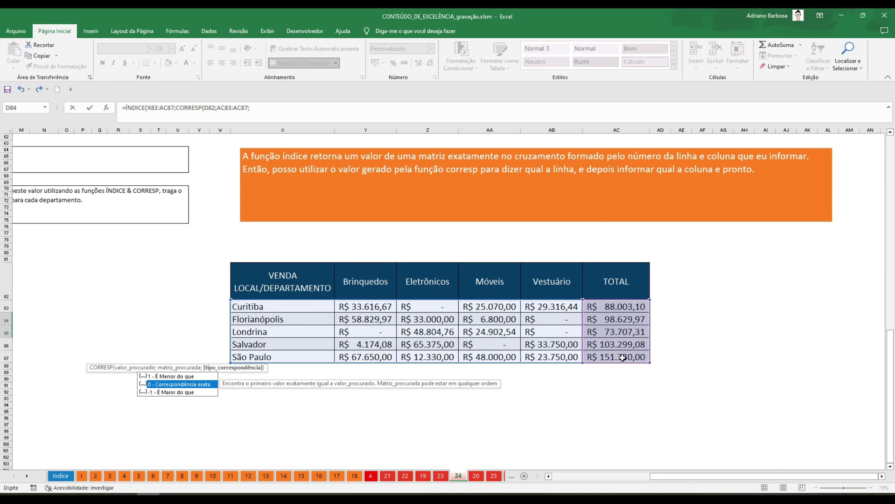
key(Down)
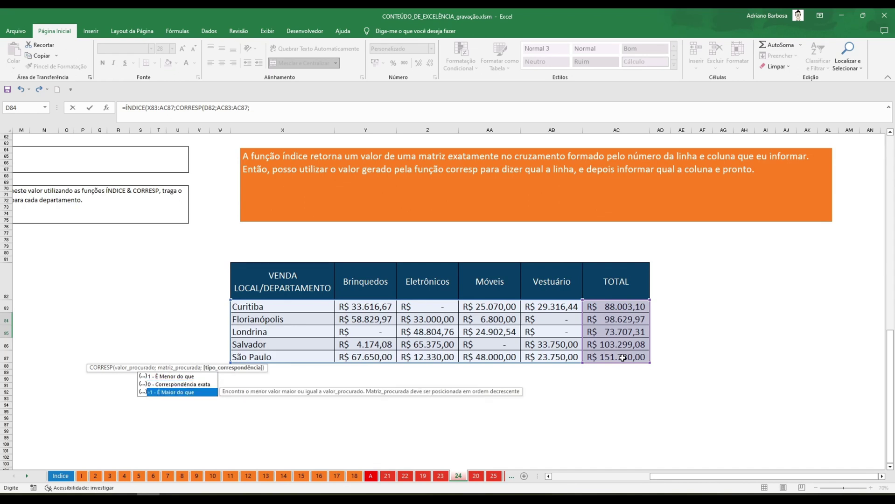
key(Up)
key(Tab)
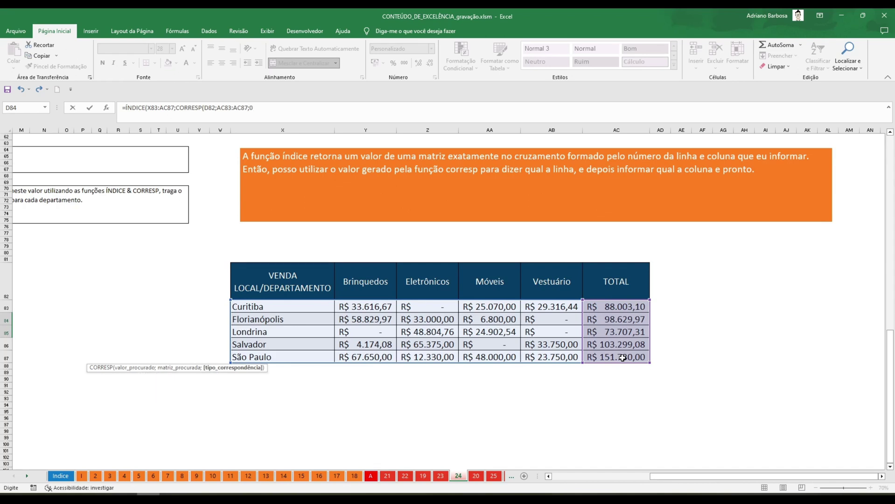
text())
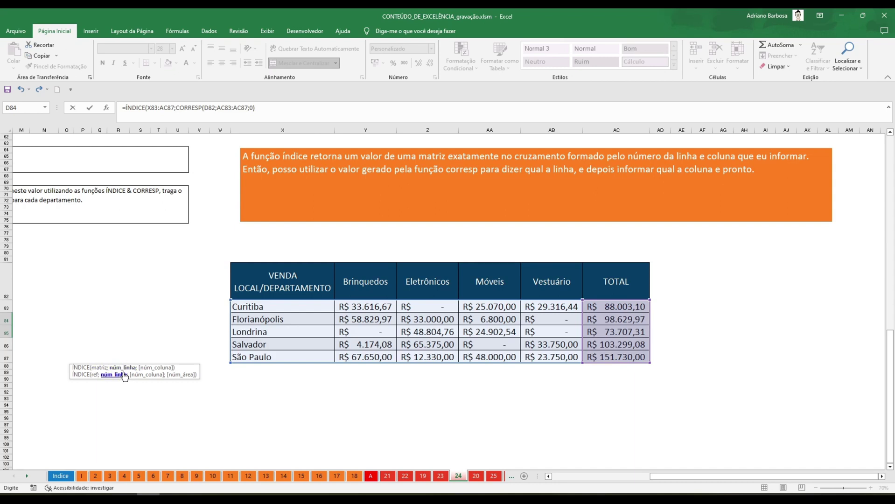
Set the ÍNDICE column number to 1 and finish the Cidade formula
click(282, 105)
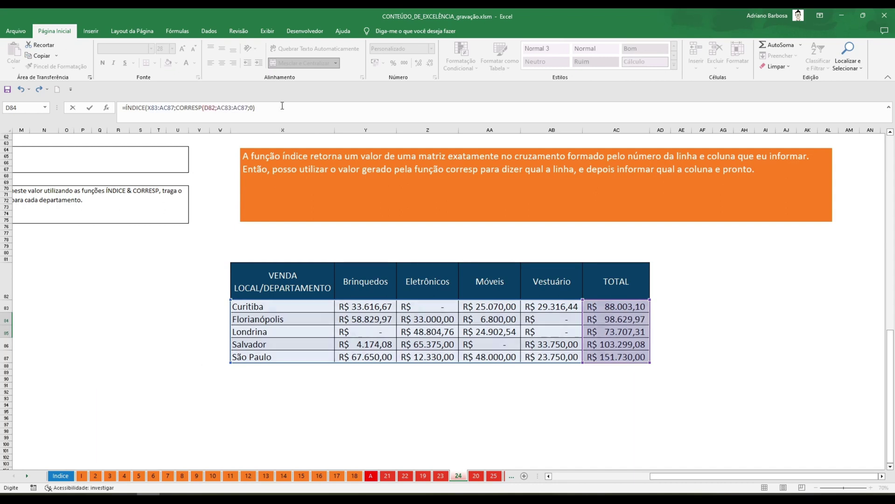
click(282, 106)
text(;)
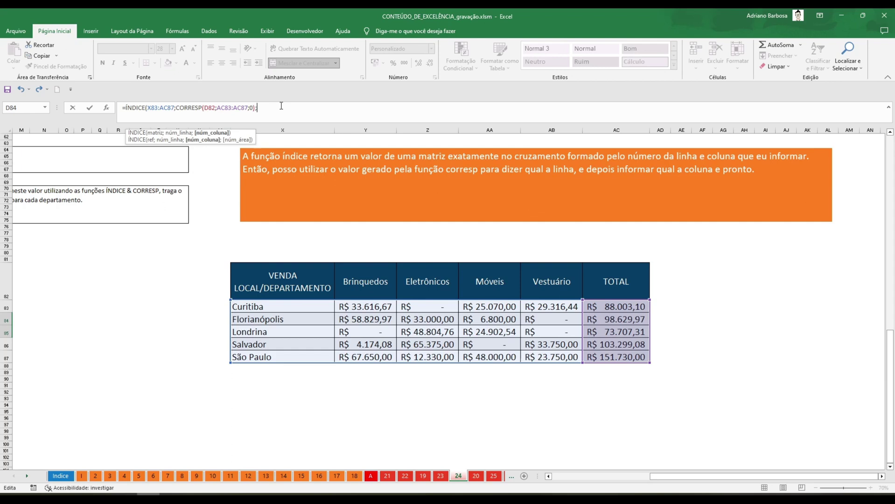
text(1)
key(Return)
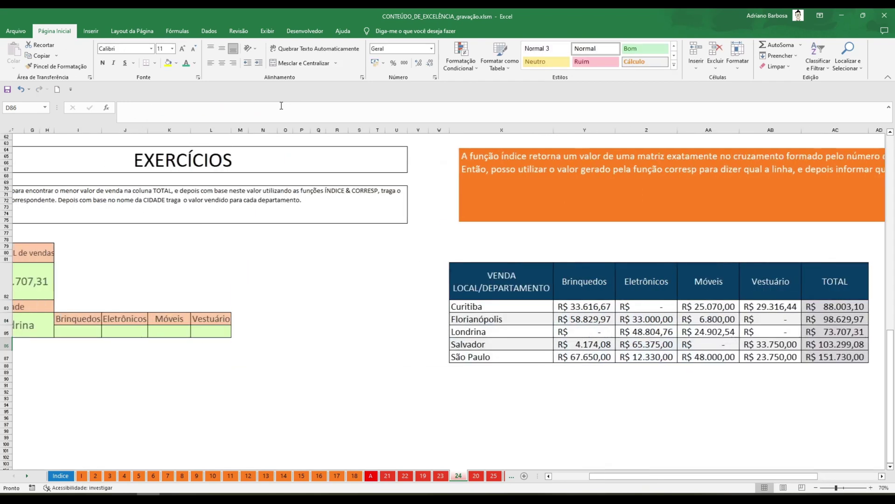
Compare the Brinquedos to Vestuário headers beside the Cidade result with the department headers of the sales table
key(Up)
key(Right)
key(Right)
key(Right)
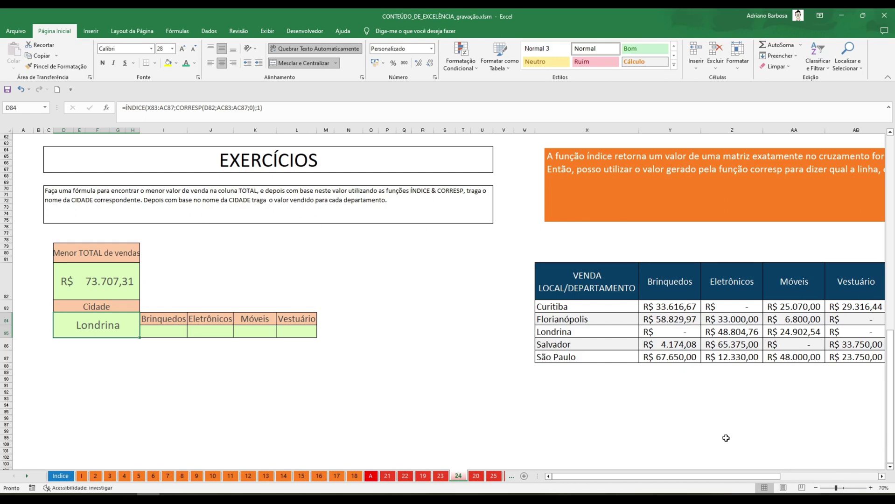
drag(693, 476, 738, 478)
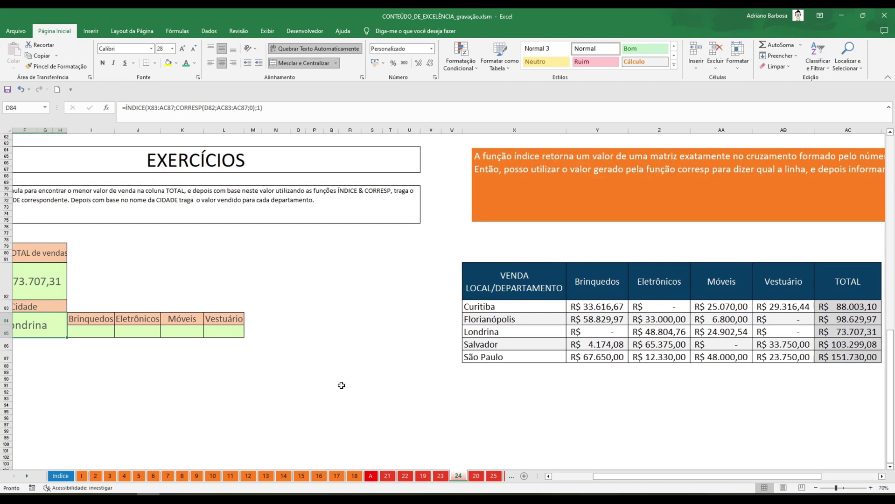
click(98, 330)
click(125, 329)
click(183, 332)
click(213, 334)
click(75, 338)
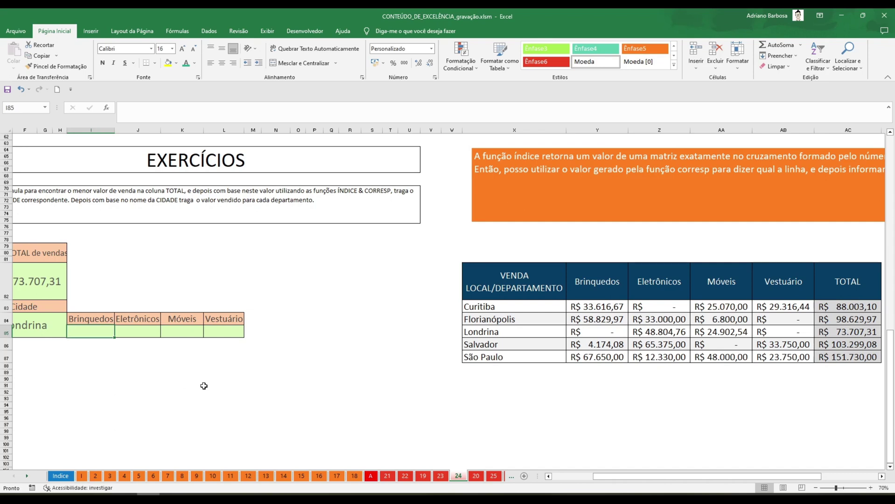
drag(95, 319, 212, 318)
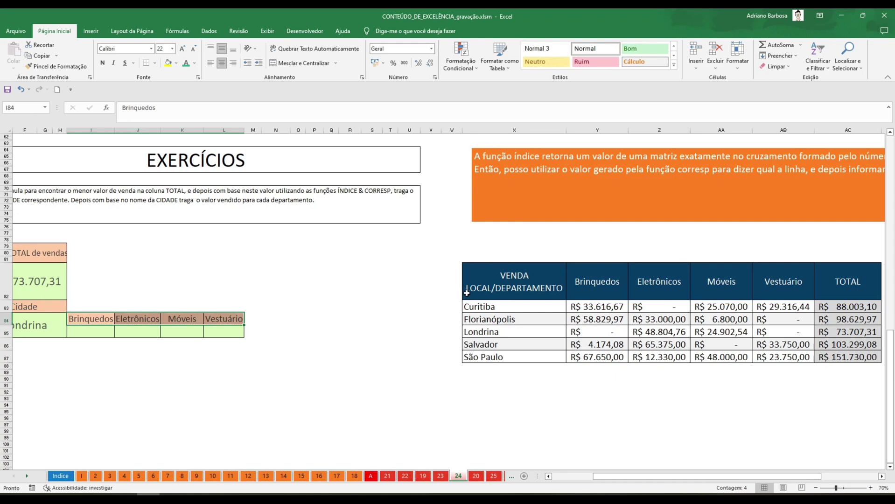
drag(594, 282, 769, 280)
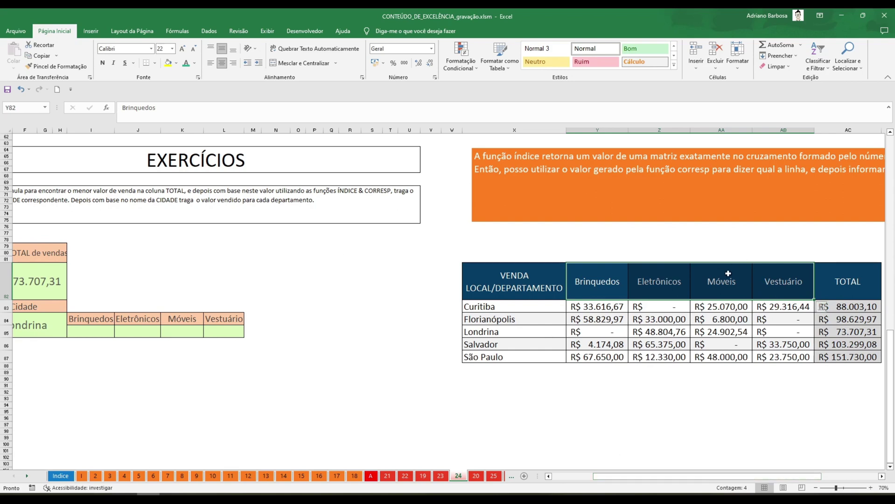
Start an ÍNDICE formula in the cell under Brinquedos with the sales table data X83:AC87 as its matrix
click(100, 332)
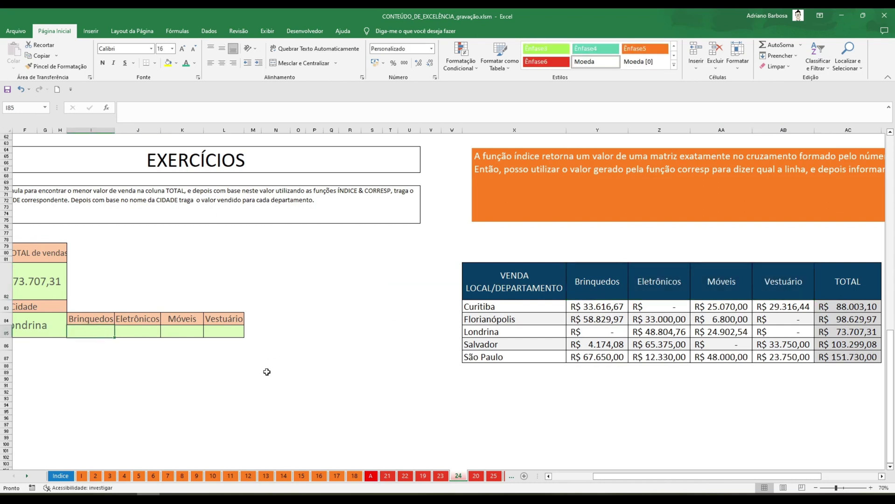
drag(670, 478, 617, 485)
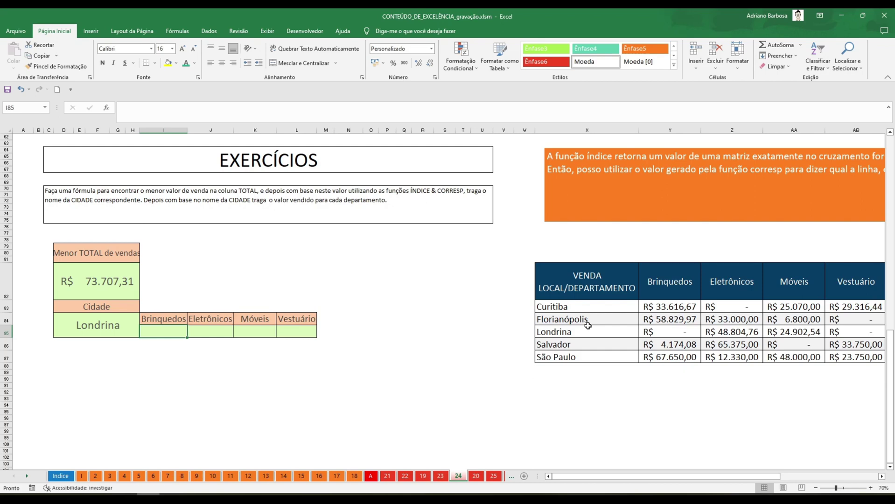
text(=)
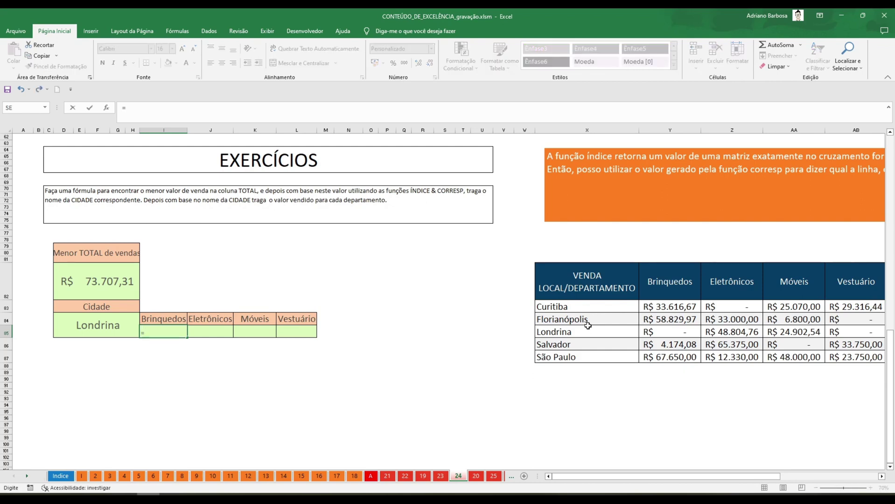
text(ÍNDICE()
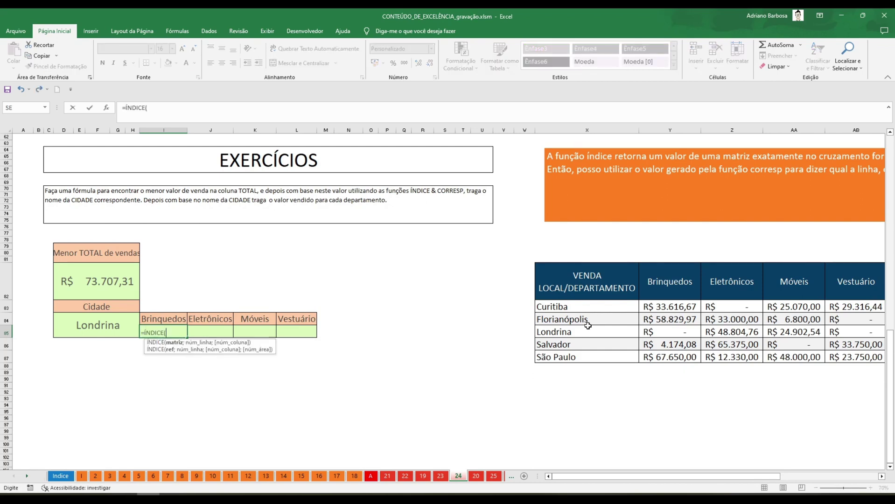
key(Right)
key(Right)
key(Right)
key(Right)
key(Right)
key(Right)
key(Right)
key(Right)
key(Right)
key(Right)
key(Right)
key(Right)
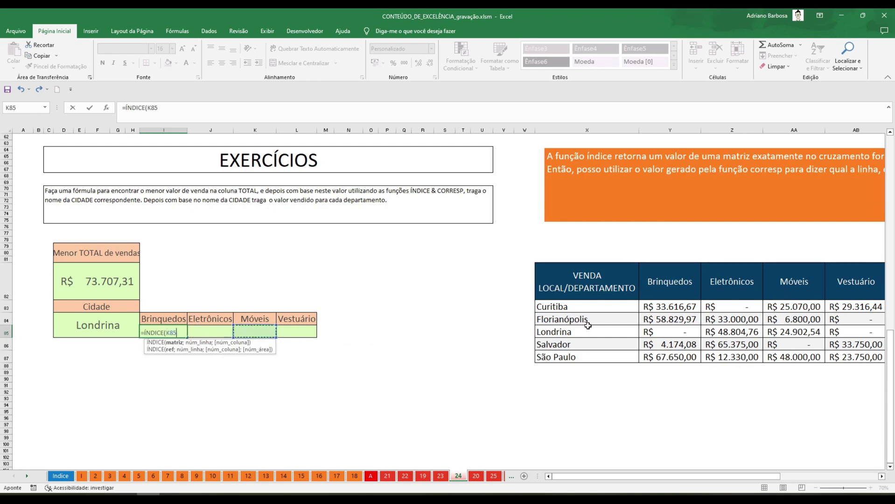
key(Right)
key(Right)
key(Right)
key(Right)
key(Right)
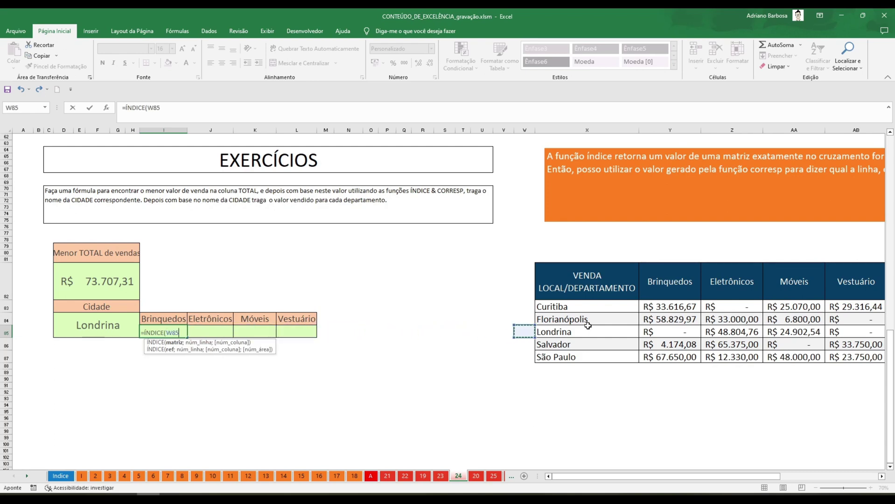
key(Up)
key(Left)
key(Up)
key(Left)
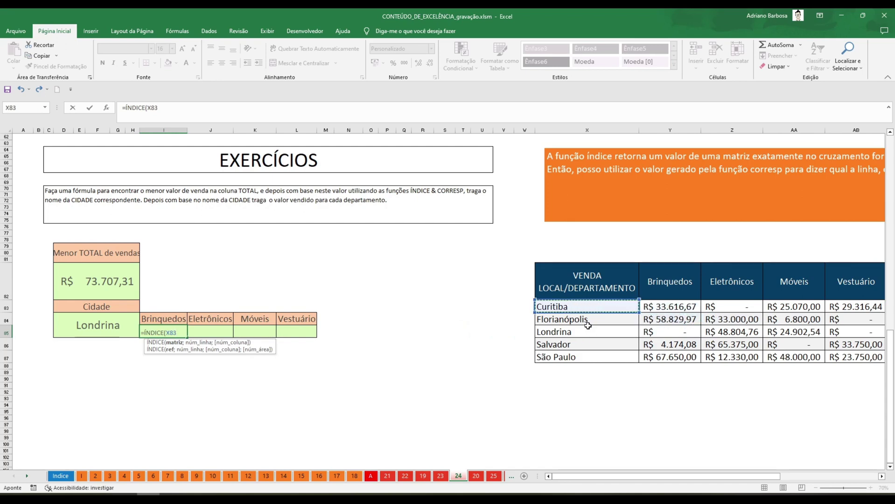
key(shift+Right)
key(shift+Right)
key(shift+Right)
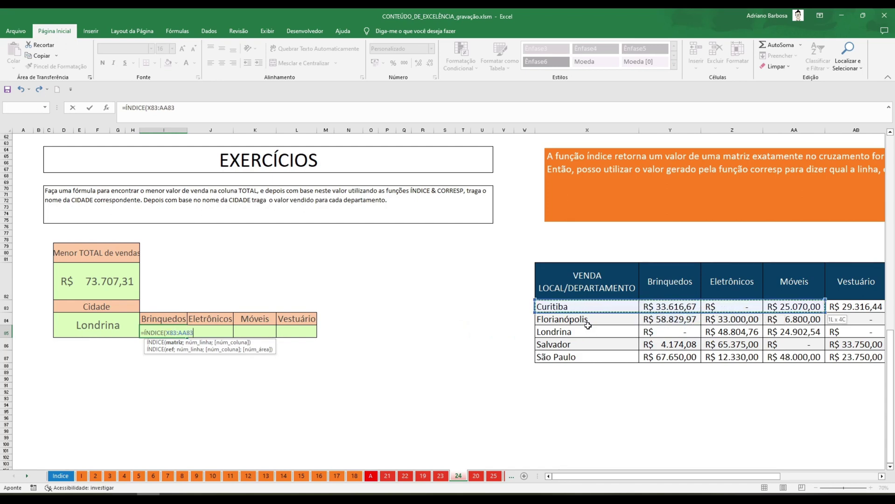
key(shift+Right)
key(shift+Right)
key(shift+Down)
key(shift+Down)
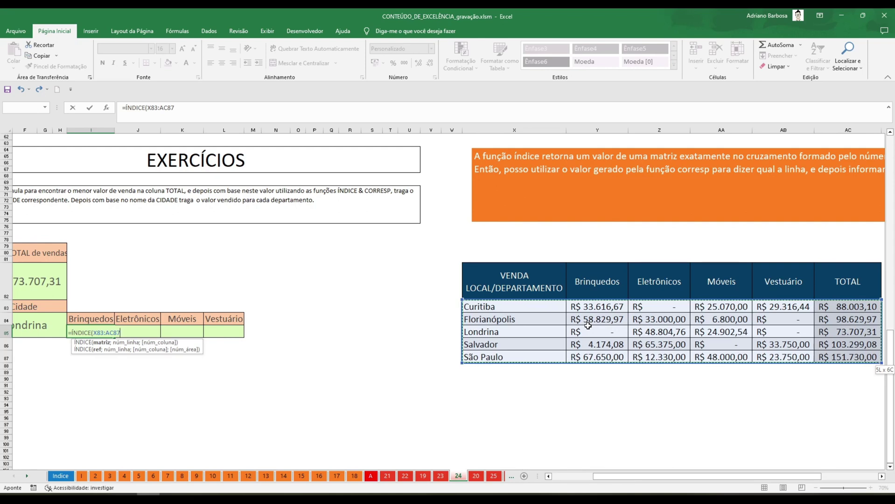
Make the ÍNDICE matrix X83:AC87 absolute and nest a CORRESP function as its row number
key(F4)
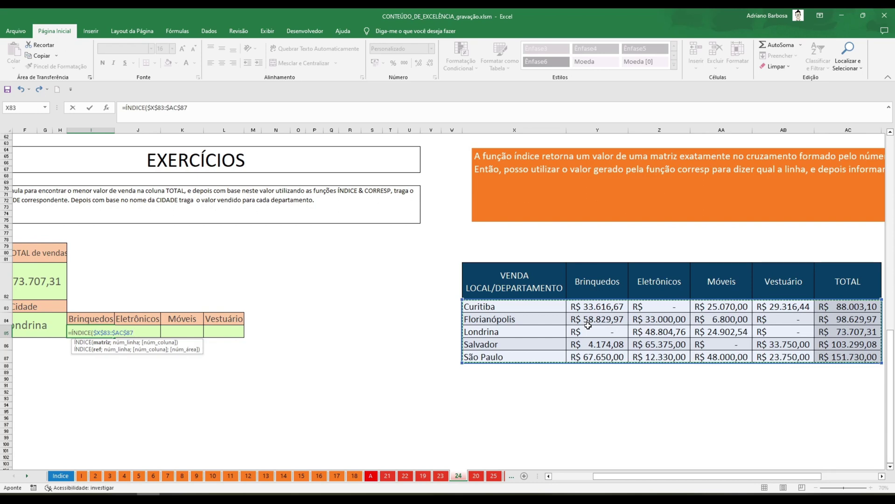
text(;)
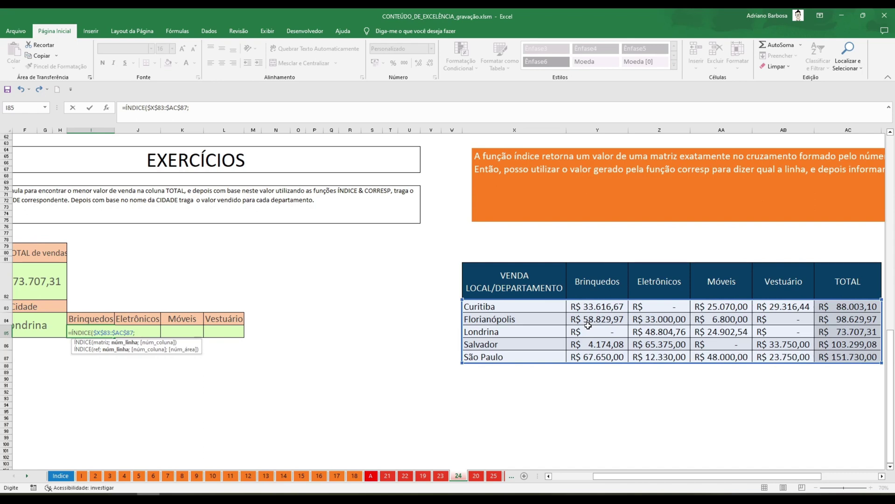
text(corr)
key(Down)
key(Tab)
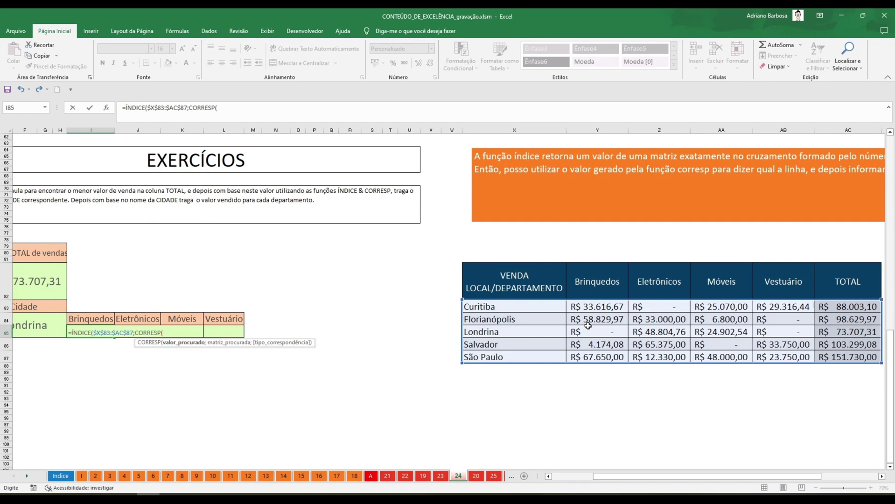
Set the lookup value of the row CORRESP to the Cidade result cell D84
key(Left)
key(Left)
key(Left)
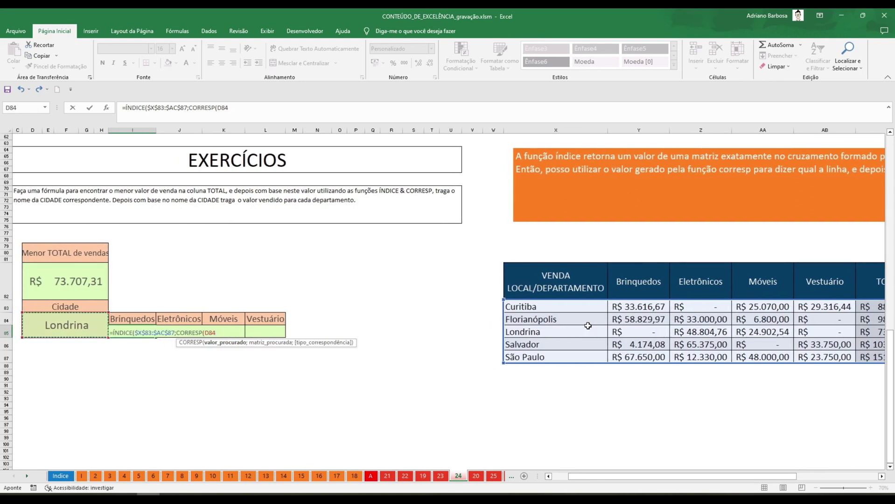
key(Up)
key(Up)
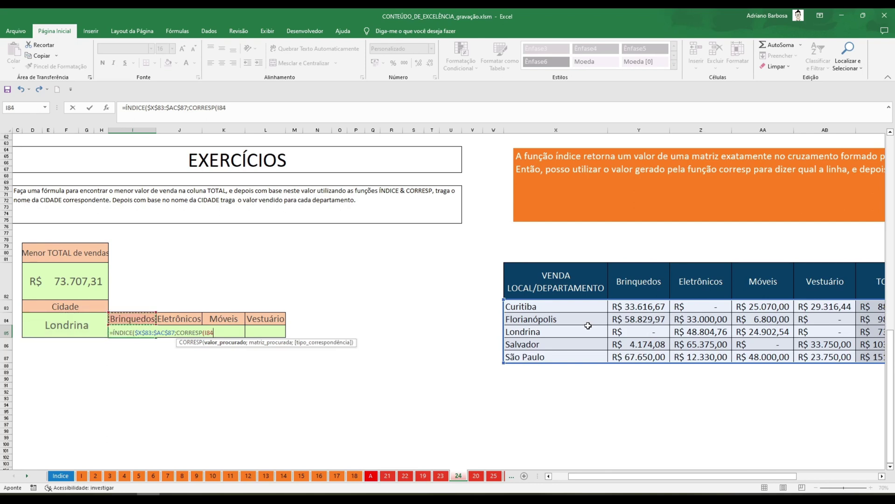
key(Down)
key(Down)
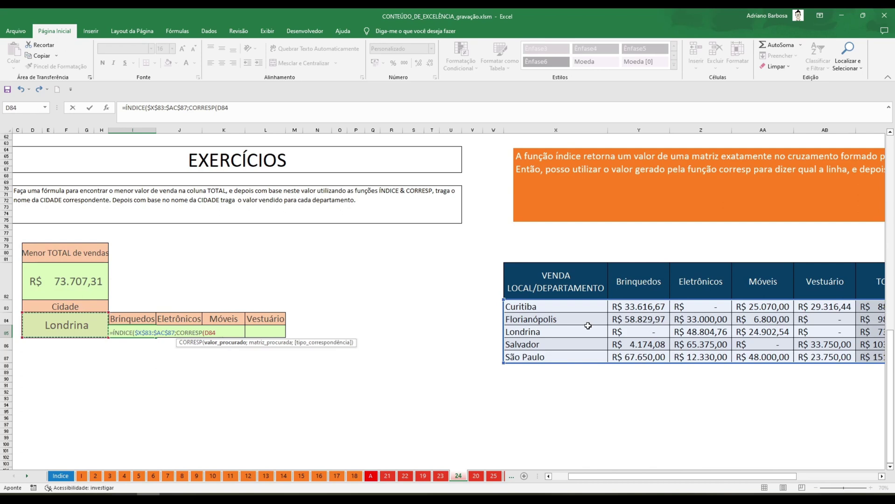
Set the lookup array of the row CORRESP to the city names as the absolute range $X$83:$X$87
text(;)
key(Up)
key(Right)
key(Right)
key(Right)
key(Right)
key(Right)
key(Right)
key(Right)
key(Right)
key(Right)
key(Right)
key(Right)
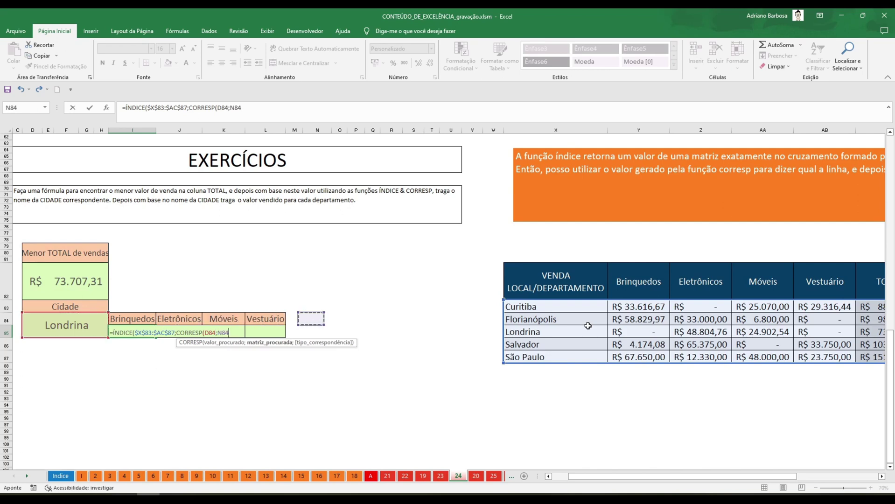
key(Right)
key(Right)
key(Right)
key(Right)
key(Right)
key(Left)
key(Up)
key(shift+Down)
key(shift+Down)
key(shift+Down)
key(shift+Down)
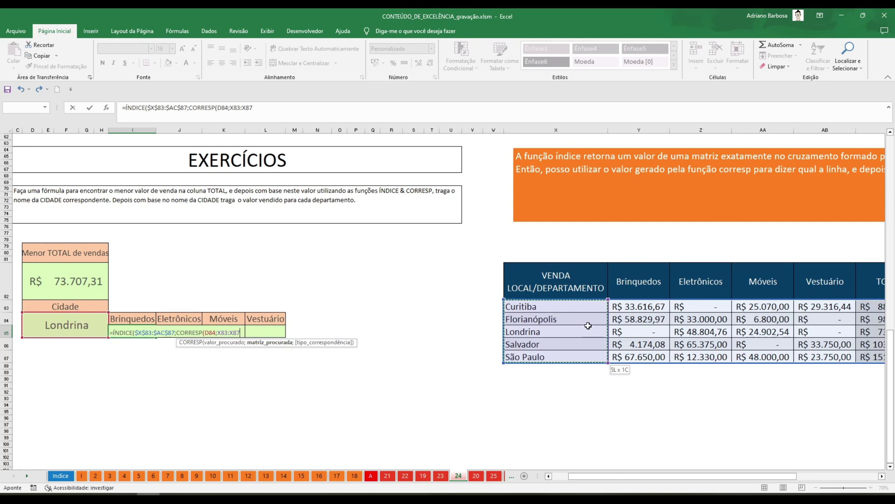
key(F4)
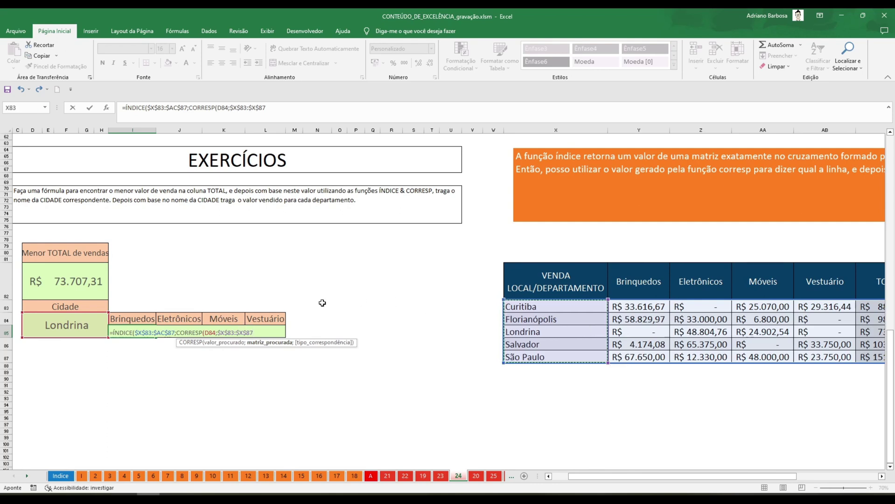
Make the D84 lookup reference absolute, and finish the row CORRESP with exact match type 0
click(209, 332)
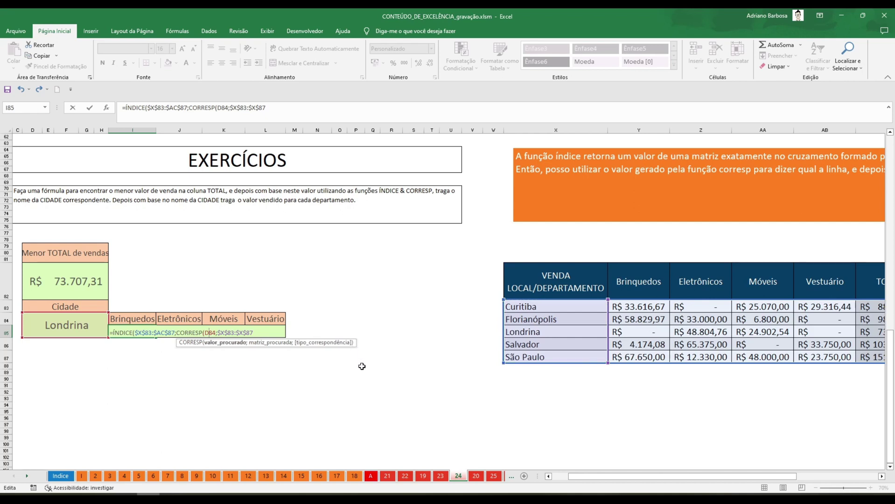
key(F4)
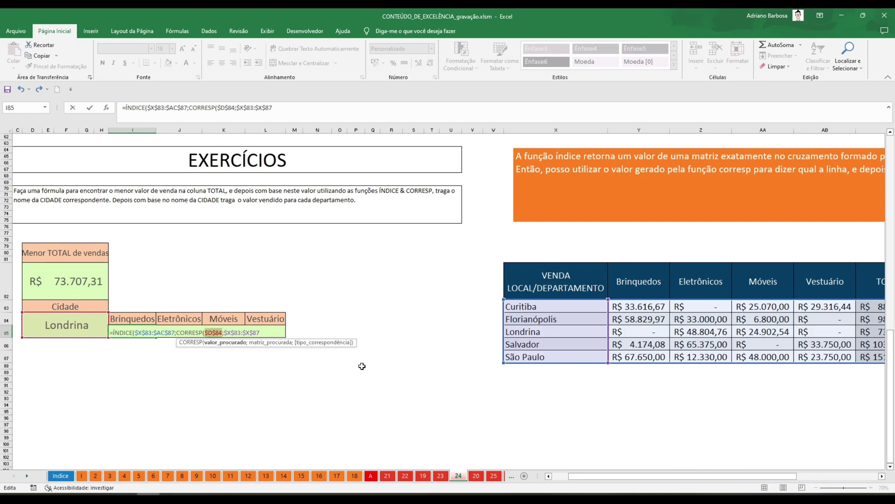
click(265, 331)
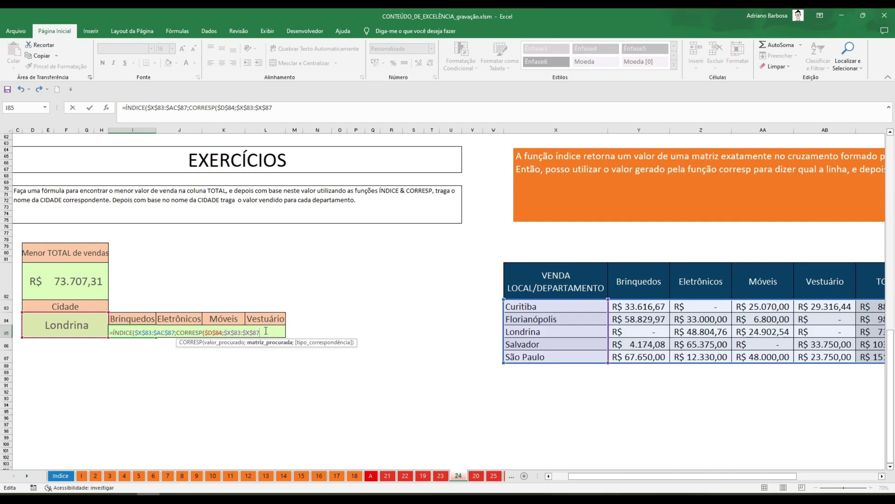
text(;)
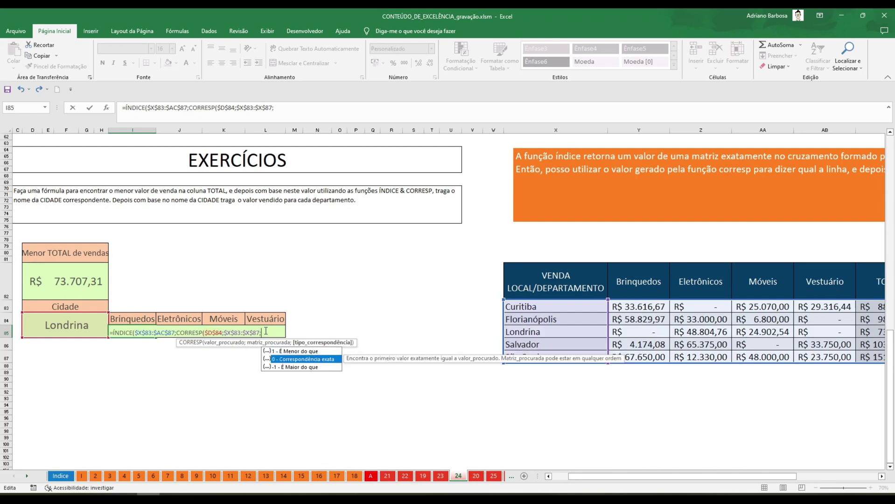
text(0)
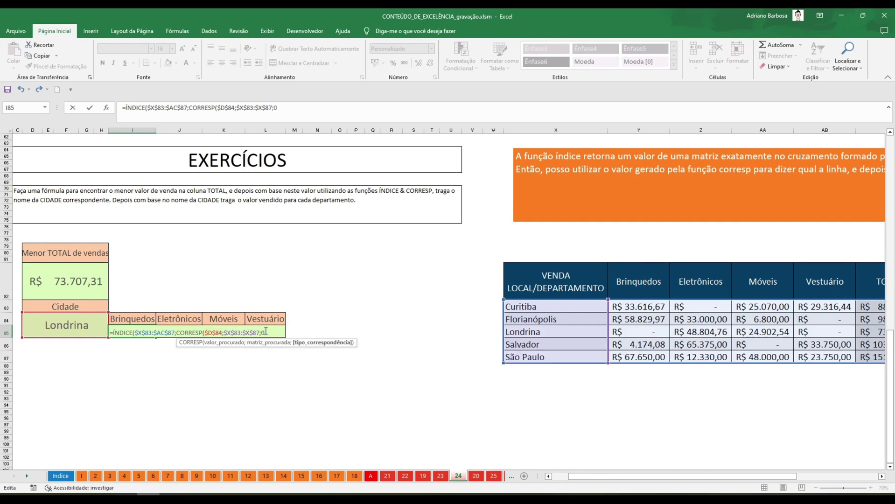
text())
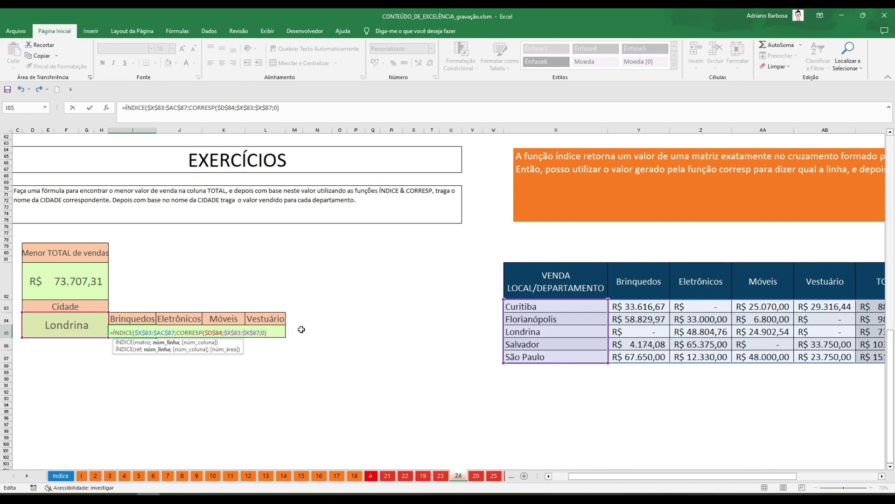
Nest a second CORRESP as the column number, looking up the Brinquedos header I84 with only its row locked
text(;CORRESP()
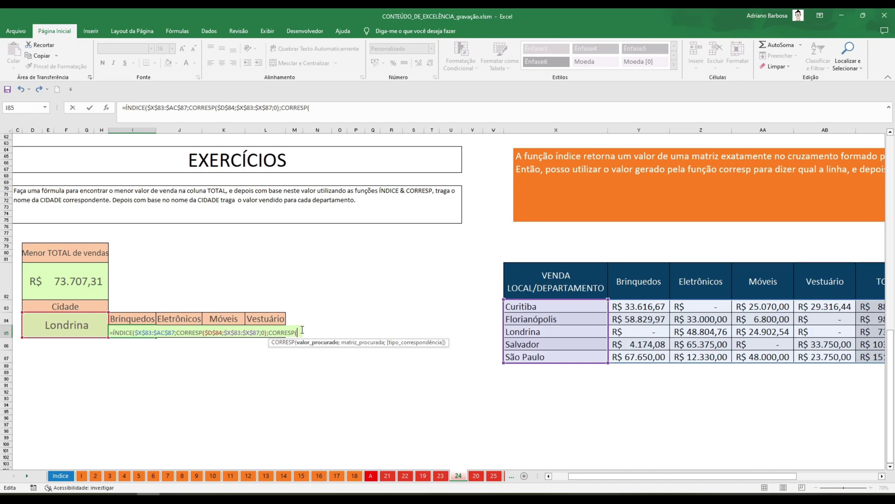
click(149, 319)
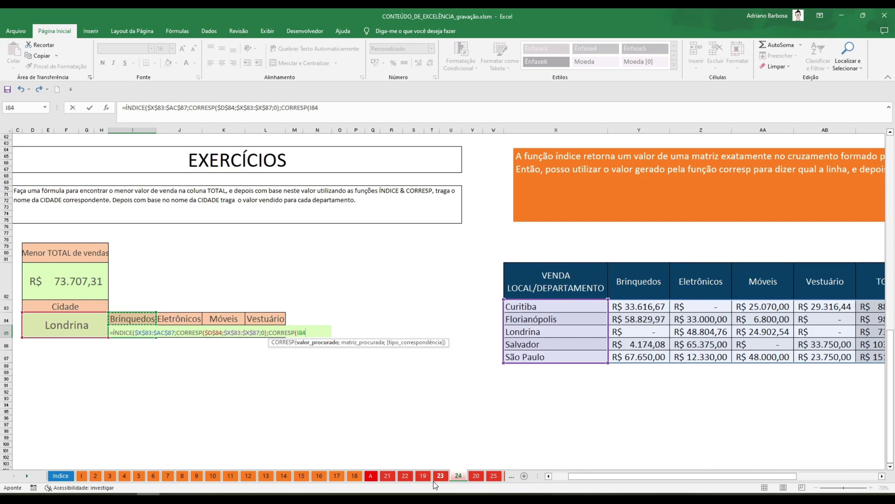
key(F4)
key(F4)
text(;)
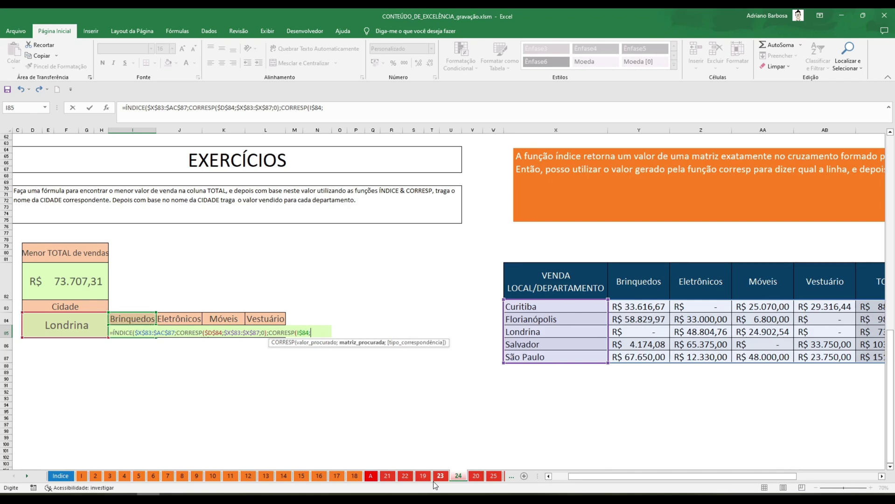
Search the table header row $X$82:$AC$82 with match type 0, then close and enter the Brinquedos formula
click(538, 277)
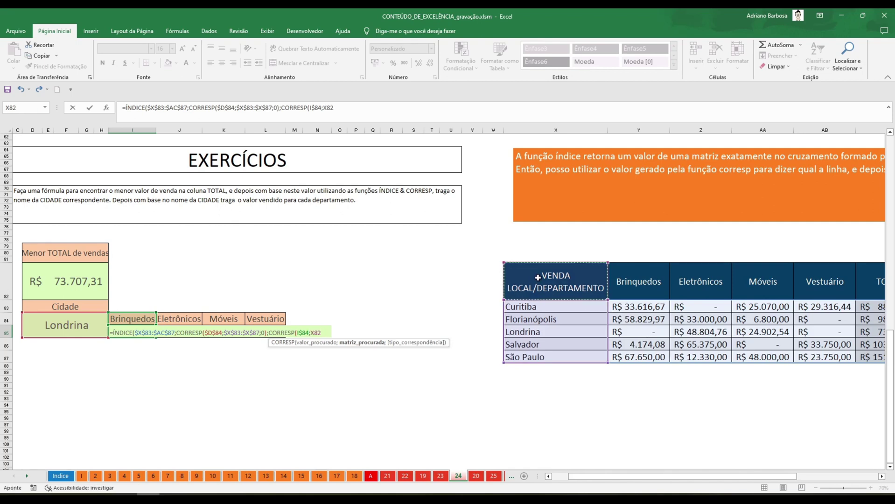
key(ctrl+shift+Right)
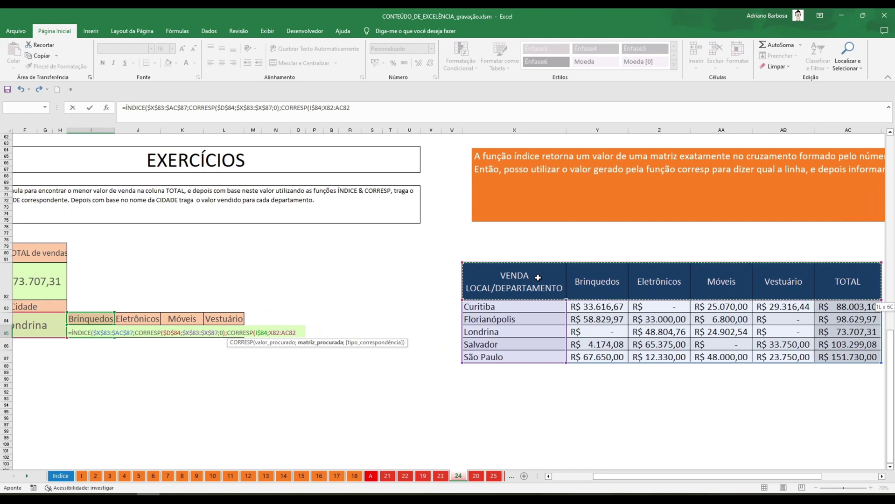
key(F4)
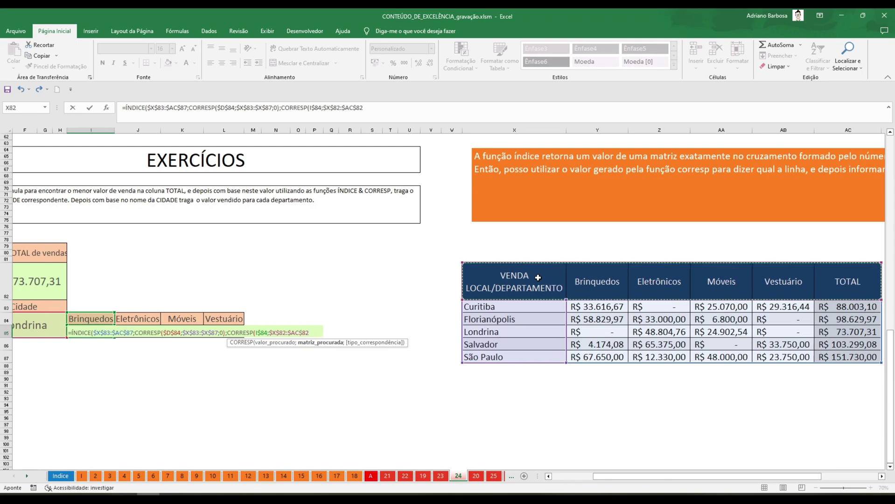
text(;0)
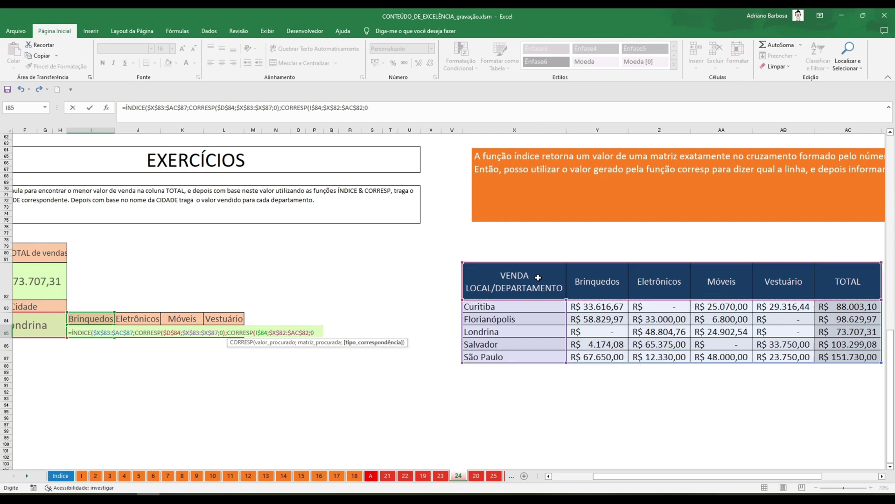
text()))
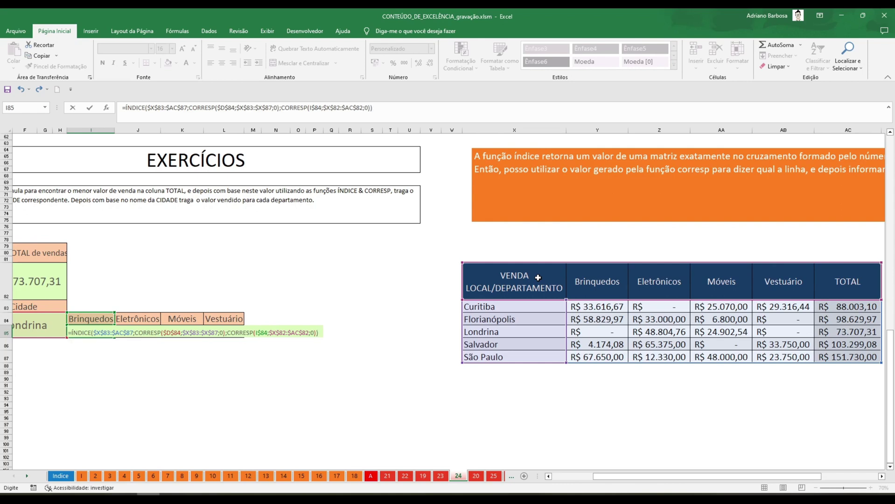
key(Return)
Review the Brinquedos formula cell alongside the Cidade result and the Brinquedos header it looks up
key(Up)
key(Left)
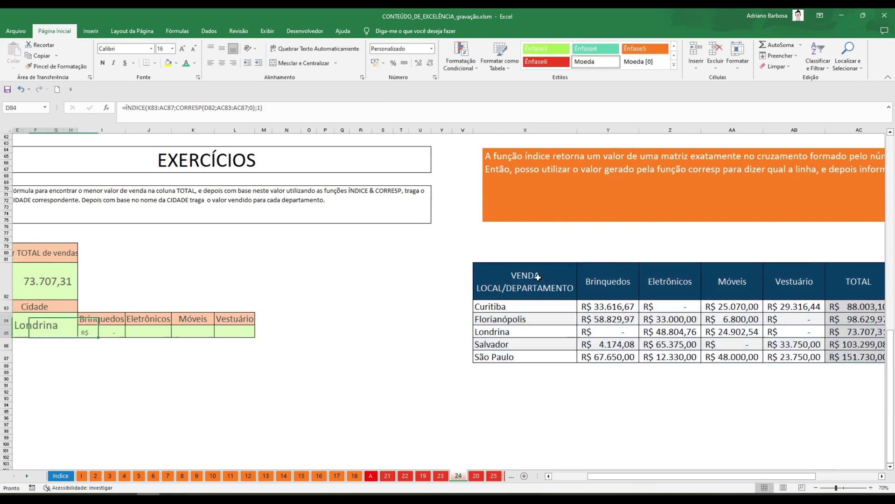
key(Right)
key(Up)
key(Down)
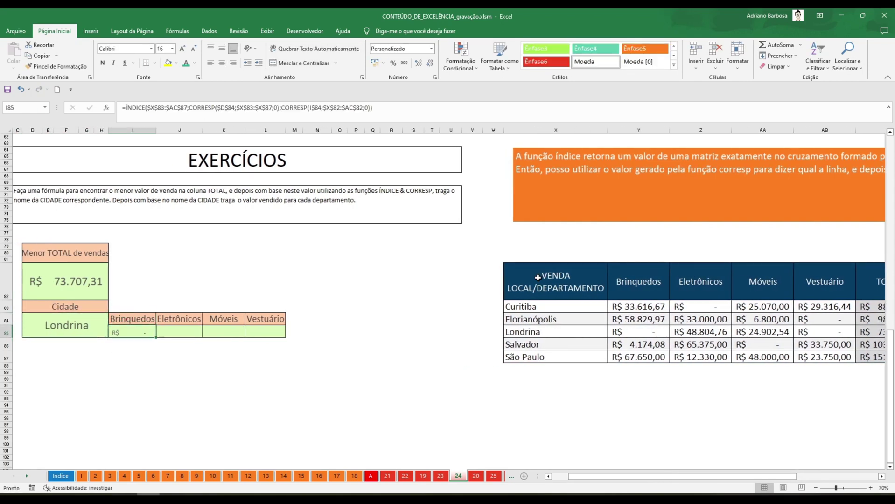
key(Left)
key(Right)
key(Left)
key(Left)
key(Right)
key(Right)
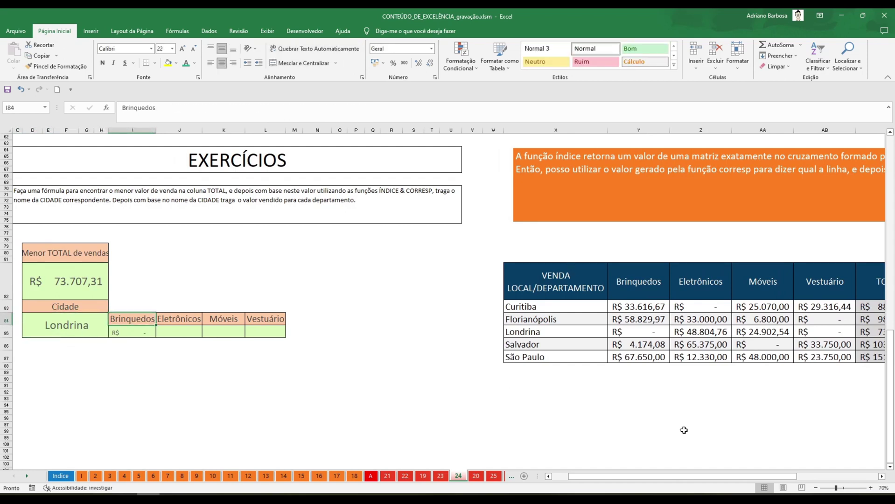
Fill the Brinquedos formula across to Eletrônicos, Móveis and Vestuário, and clear the surplus copy in M85
click(146, 341)
click(137, 332)
drag(156, 337, 300, 338)
click(295, 333)
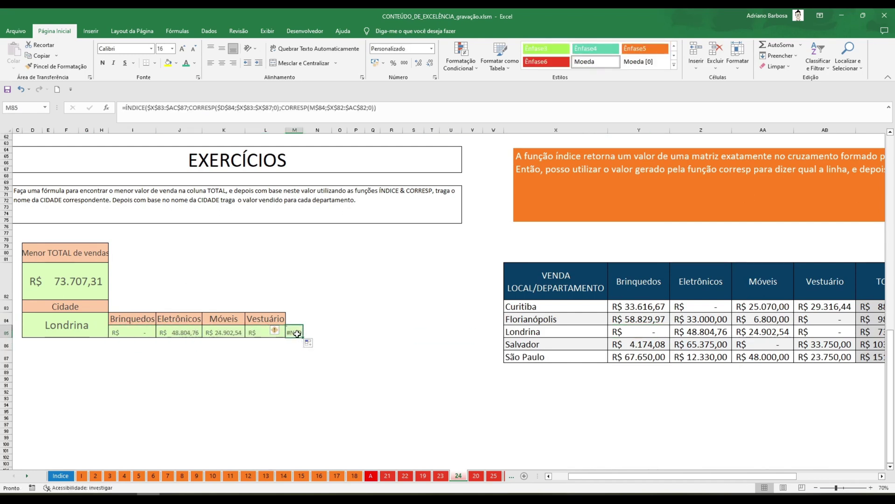
Compare the four department results with Londrina's row in the sales table
click(223, 332)
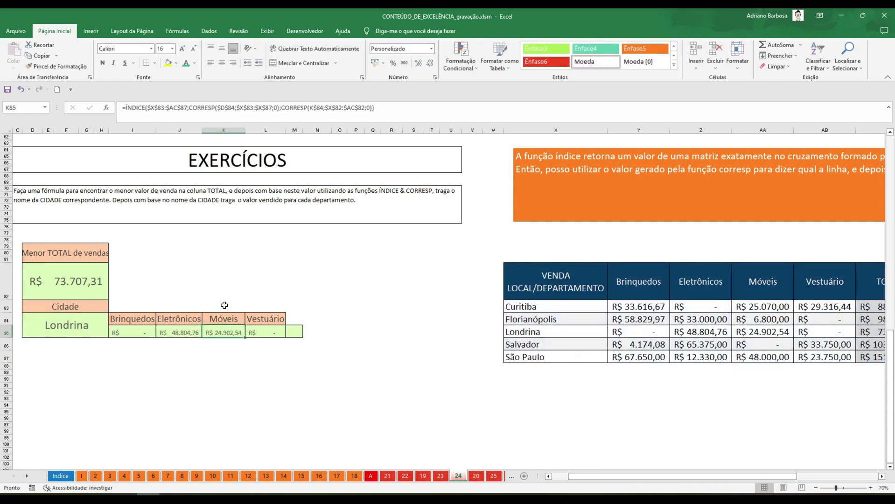
click(539, 335)
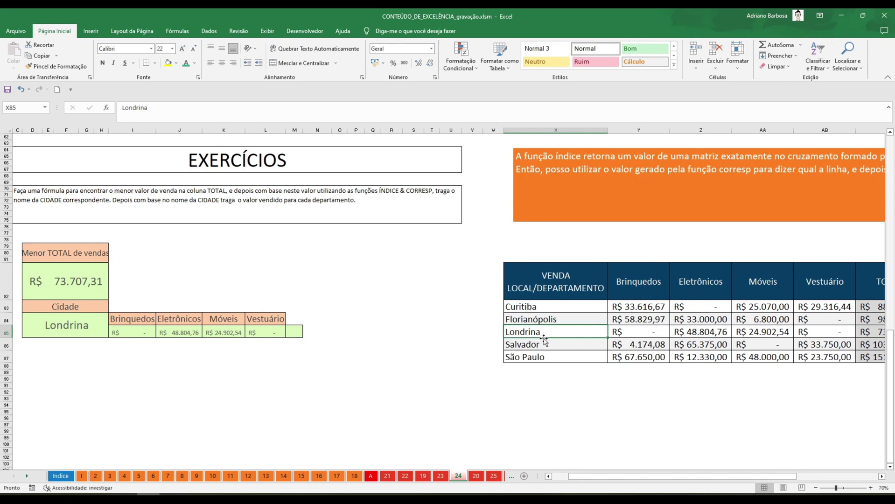
key(Right)
key(Right)
key(Right)
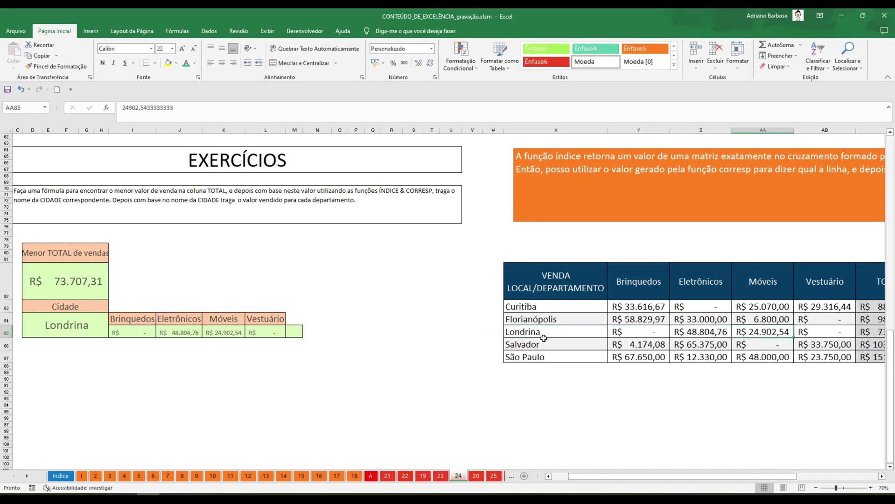
key(Left)
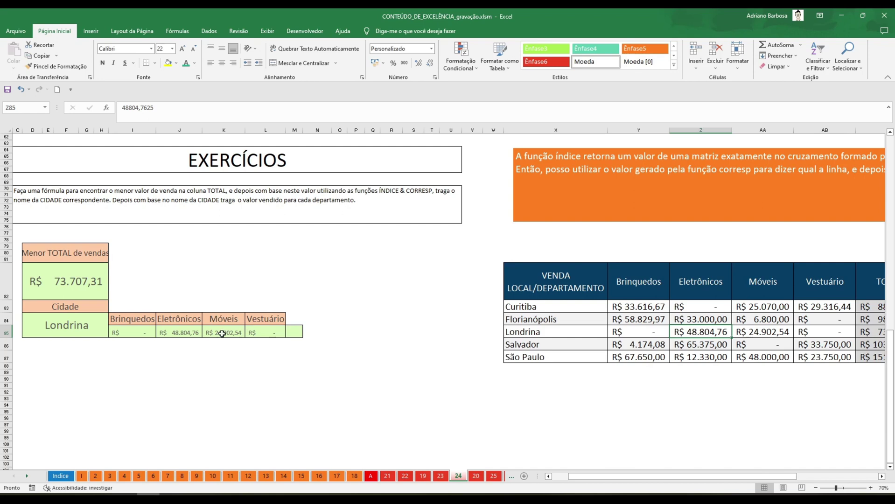
click(161, 332)
click(214, 331)
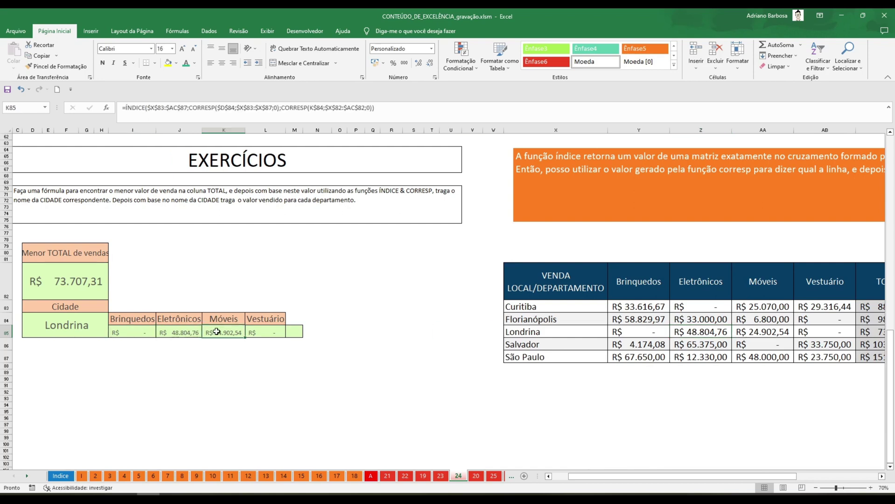
click(266, 330)
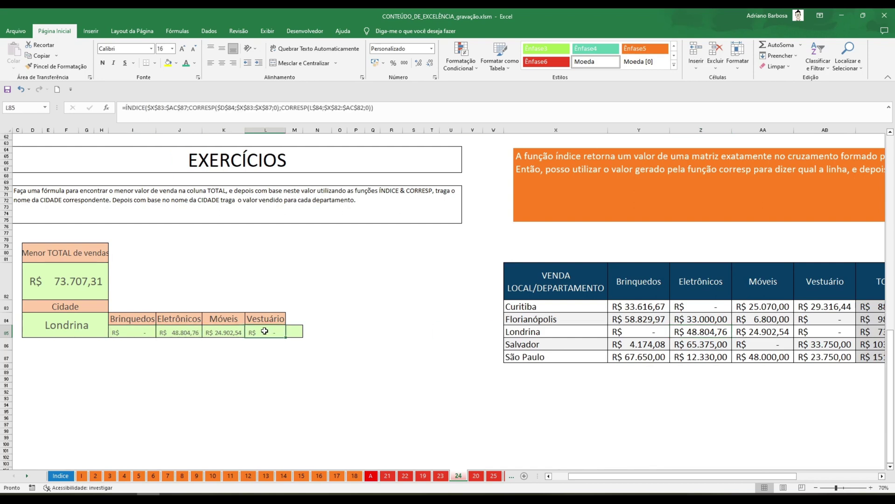
click(230, 332)
click(162, 333)
click(119, 332)
Change the function in the Menor TOTAL de vendas cell from MÍNIMO to MÁXIMO, keeping the range AC83:AC87
click(77, 282)
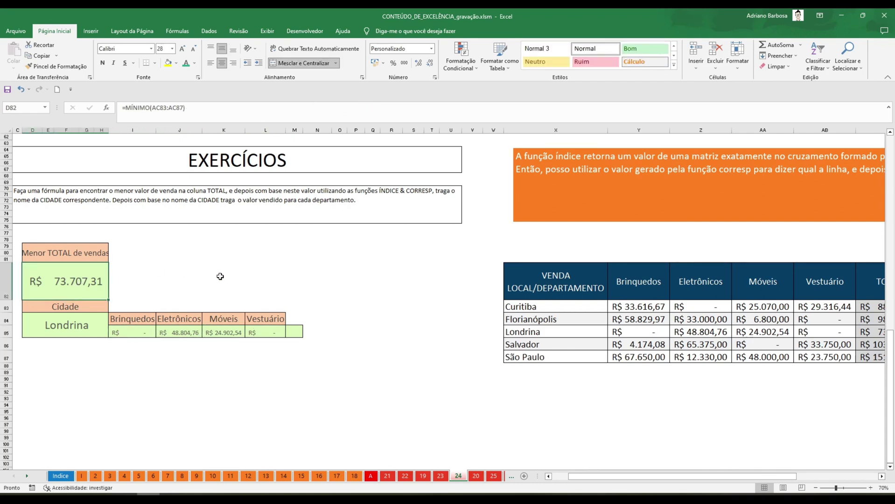
key(F2)
key(ctrl+shift+Left)
text(má)
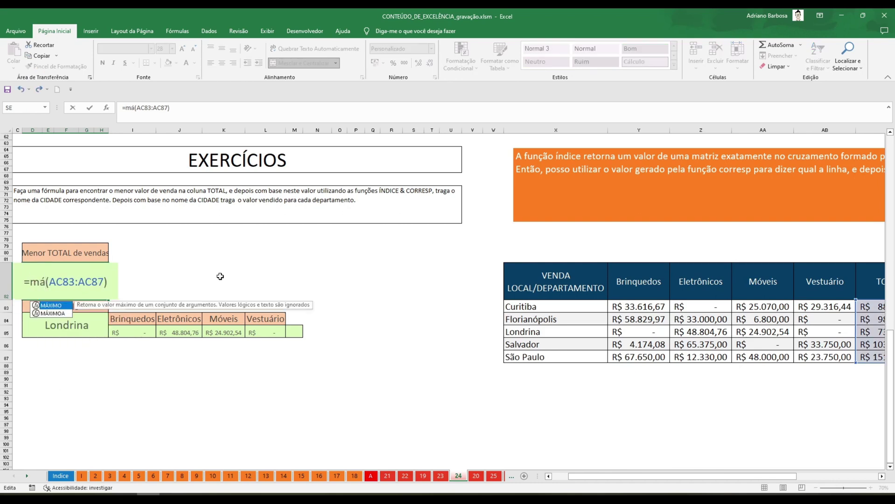
key(Tab)
text(,)
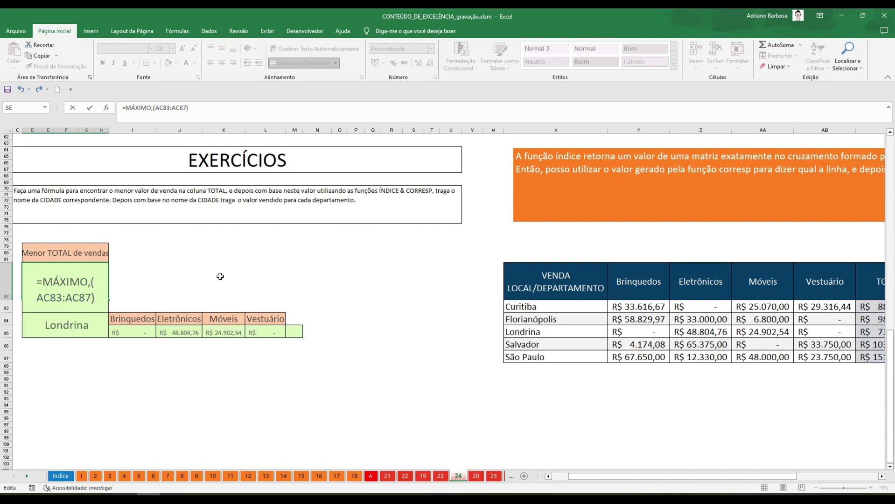
key(Return)
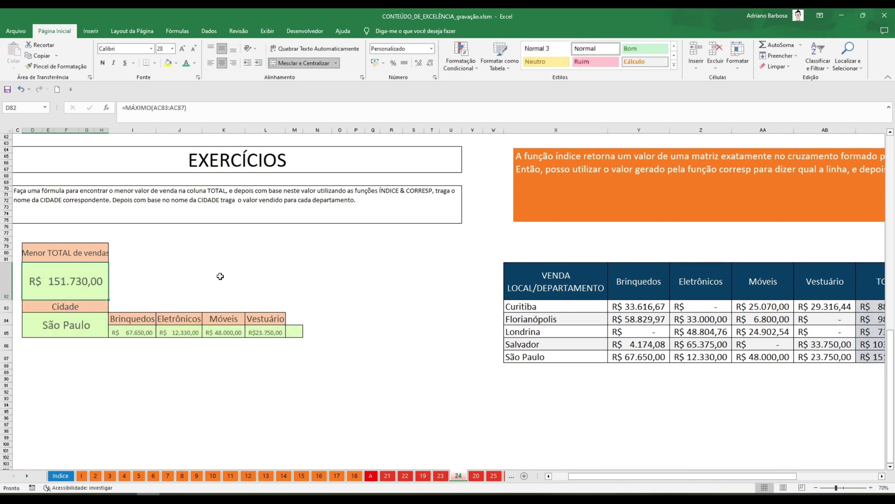
Check the recalculated total, the Cidade result and the four department values from Brinquedos to Vestuário against the sales table
key(Down)
key(Up)
key(Up)
key(Down)
key(Down)
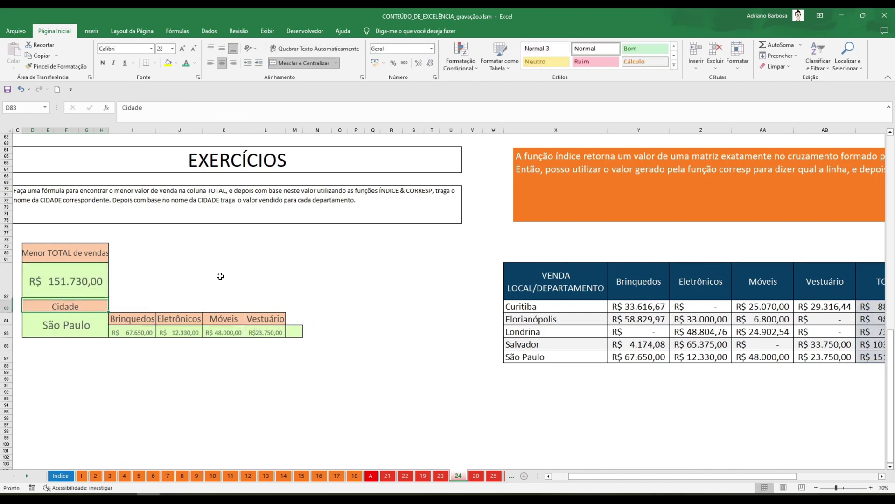
key(Right)
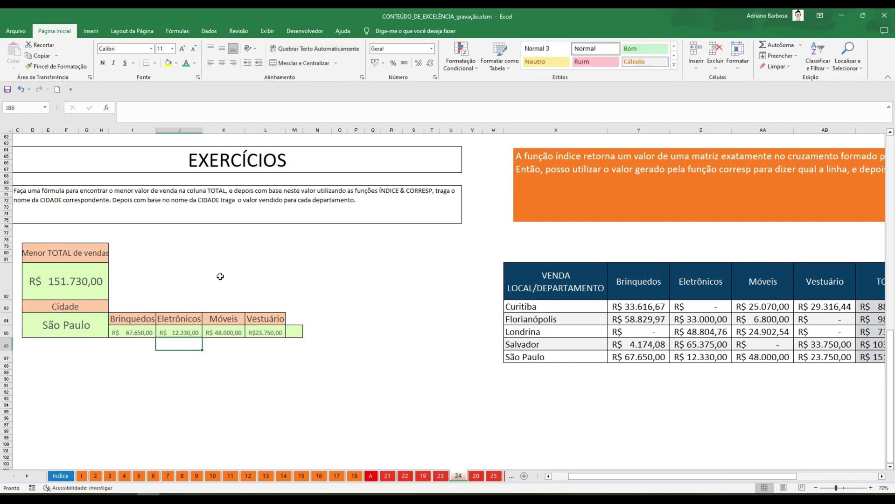
key(Down)
key(Right)
key(Right)
key(Right)
key(Left)
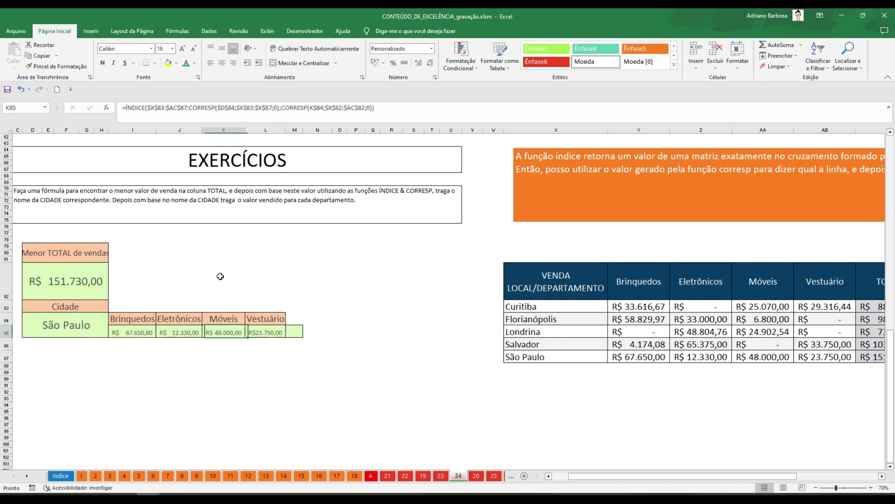
key(Left)
key(Left)
key(Right)
key(Right)
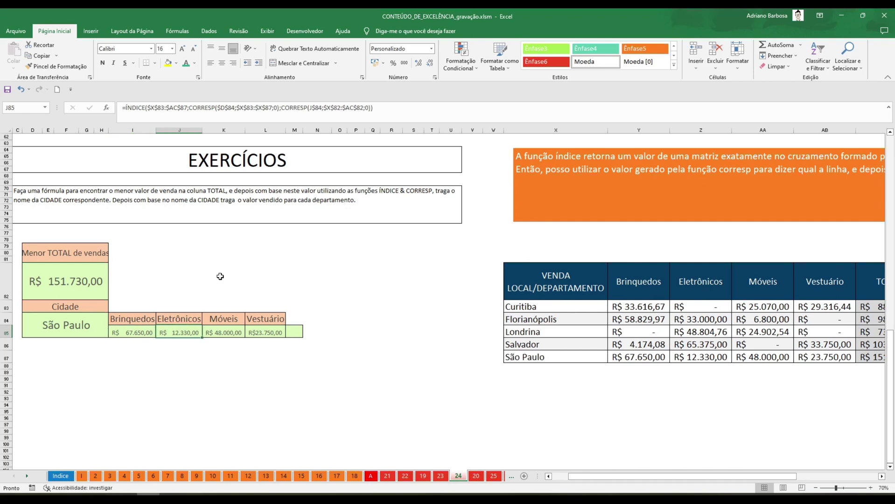
key(Right)
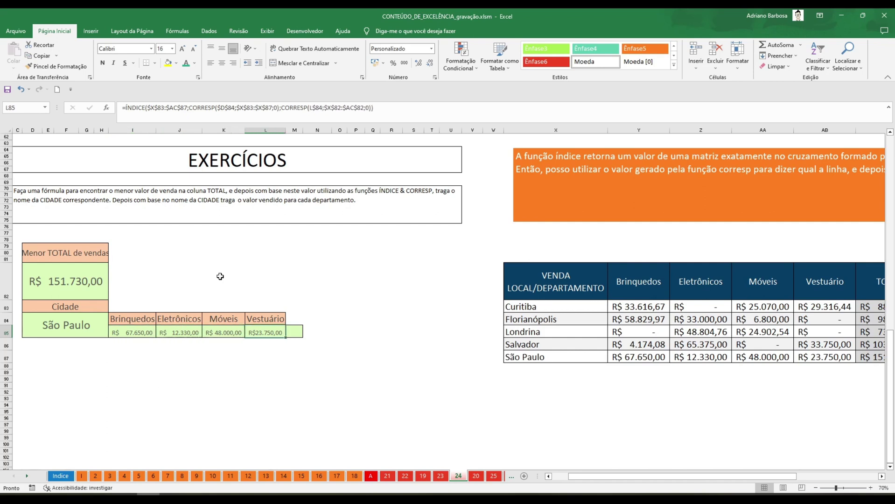